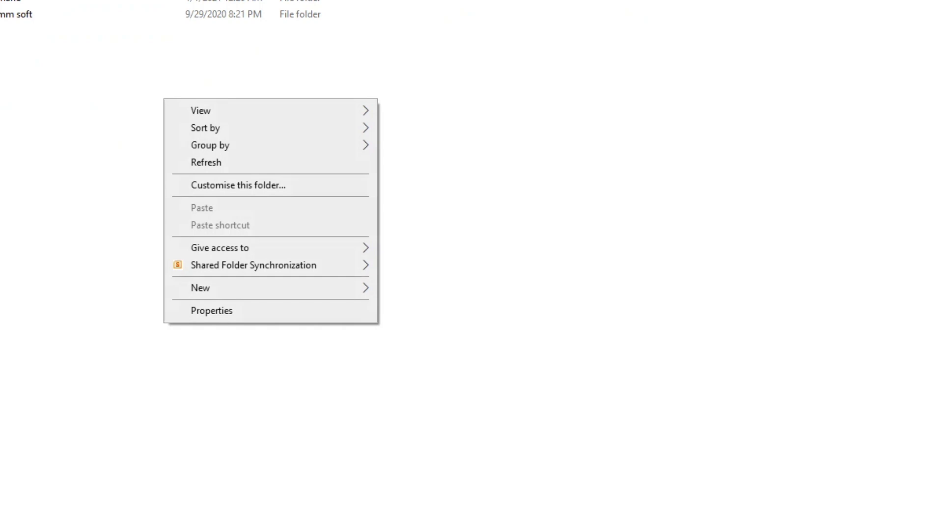
Create a new folder named "Computer office application" and open it.
{"action": "mouse_move", "coordinate": [245, 287]}
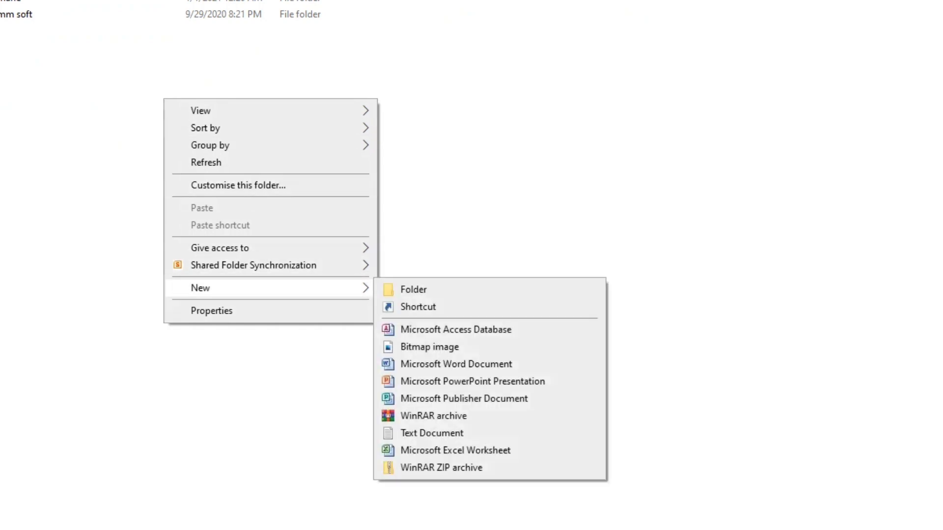
{"action": "key", "text": "Return"}
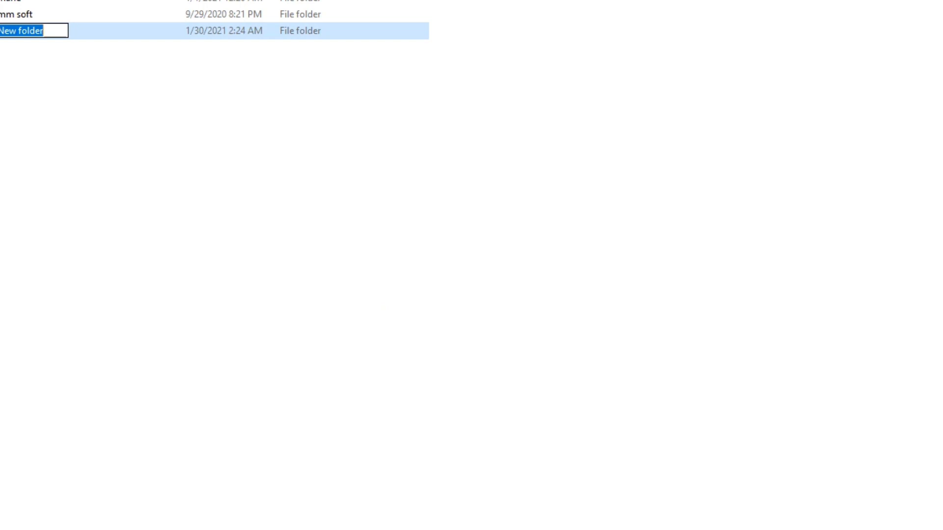
{"action": "type", "text": "Comput"}
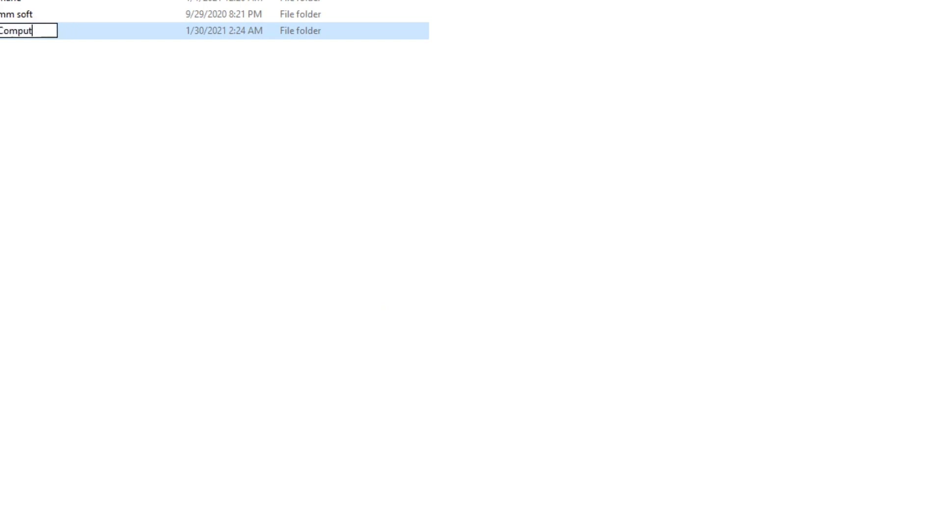
{"action": "type", "text": "er office app"}
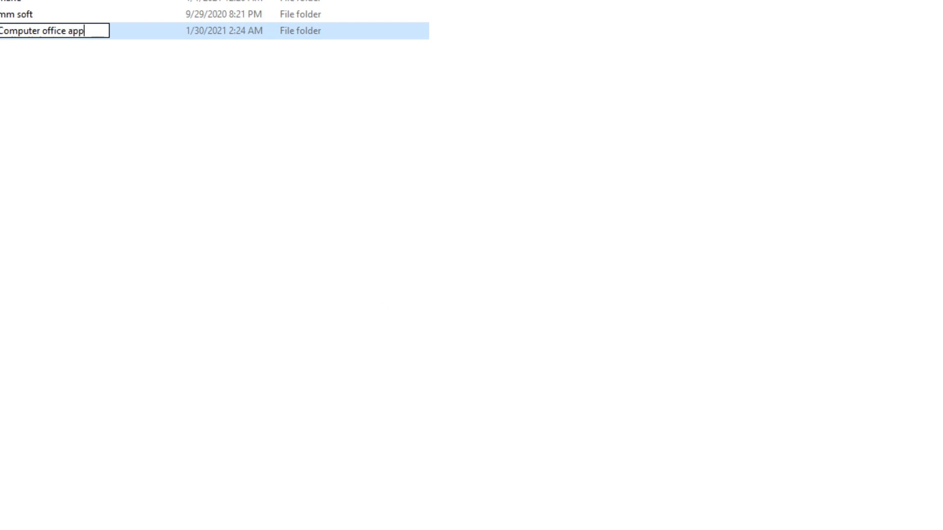
{"action": "type", "text": "lication"}
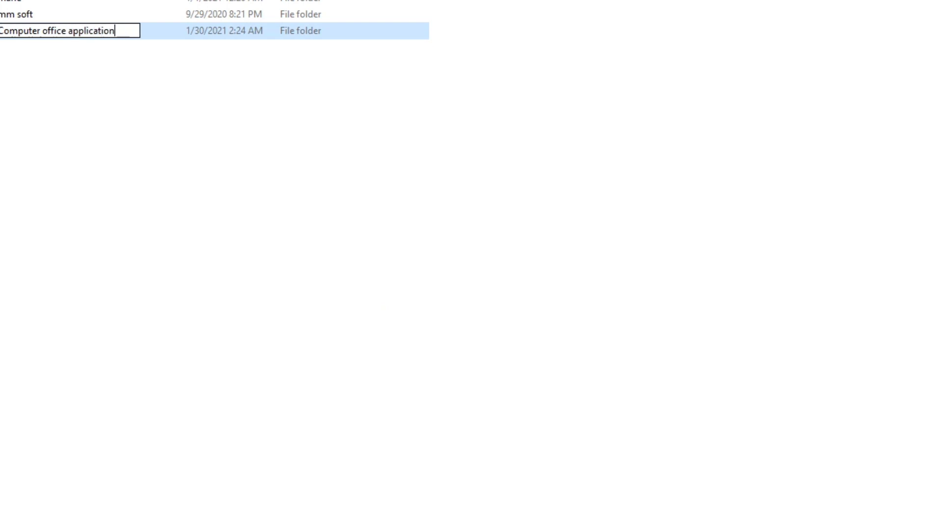
{"action": "key", "text": "Return"}
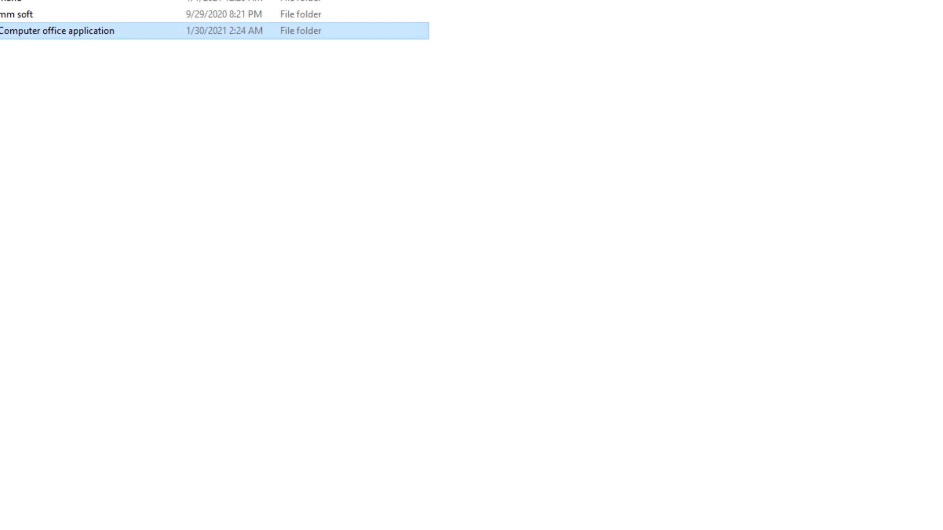
{"action": "key", "text": "Return"}
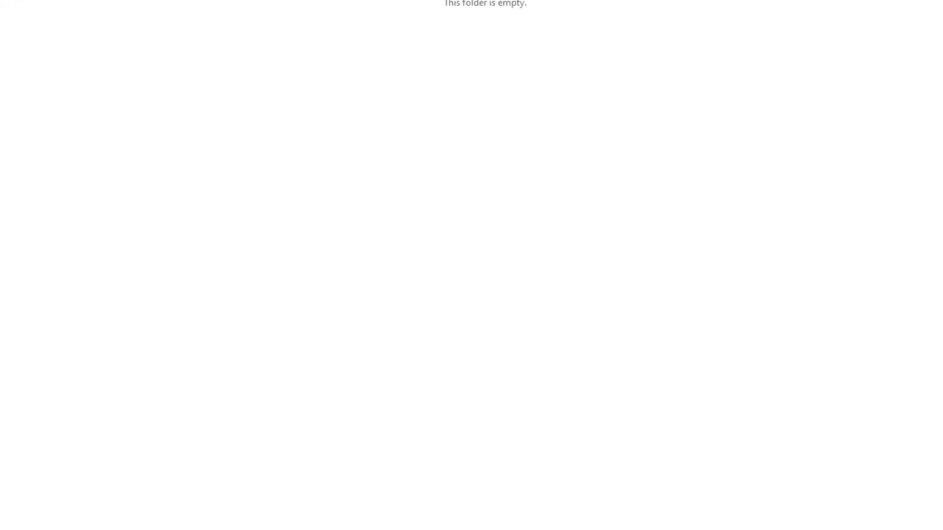
Create a new Microsoft Word document in the empty folder, keeping its default name, and open it.
{"action": "key", "text": "shift+F10"}
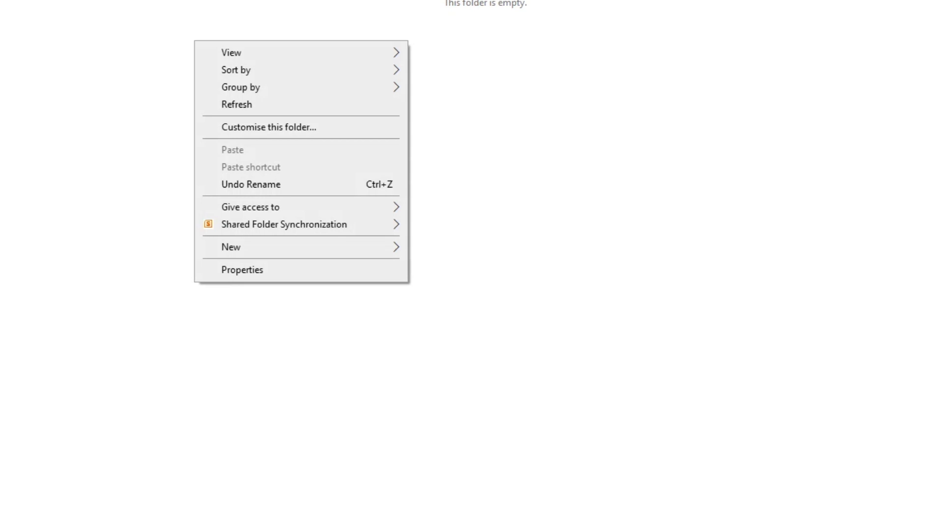
{"action": "key", "text": "Down"}
{"action": "key", "text": "Down"}
{"action": "key", "text": "Down"}
{"action": "key", "text": "Down"}
{"action": "key", "text": "Down"}
{"action": "key", "text": "Down"}
{"action": "key", "text": "Down"}
{"action": "key", "text": "Down"}
{"action": "key", "text": "Down"}
{"action": "key", "text": "Right"}
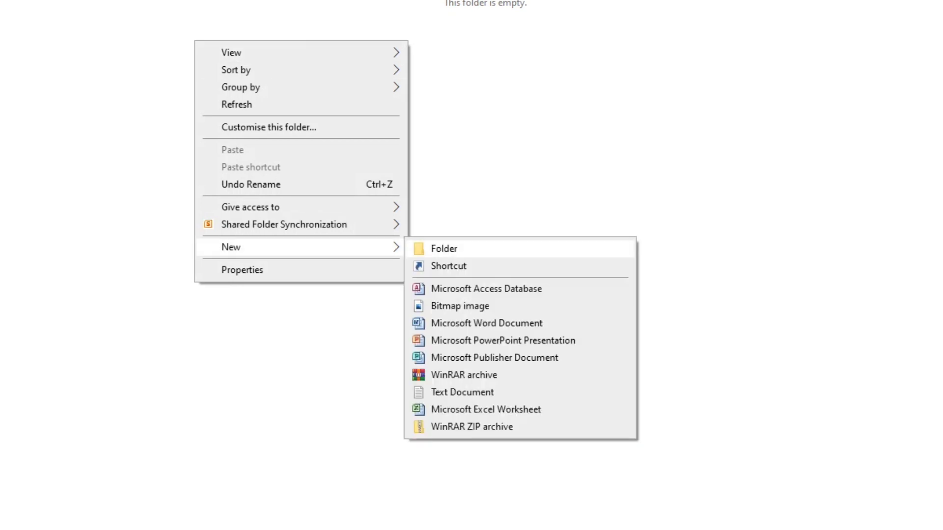
{"action": "key", "text": "Down"}
{"action": "key", "text": "Down"}
{"action": "key", "text": "Down"}
{"action": "key", "text": "Down"}
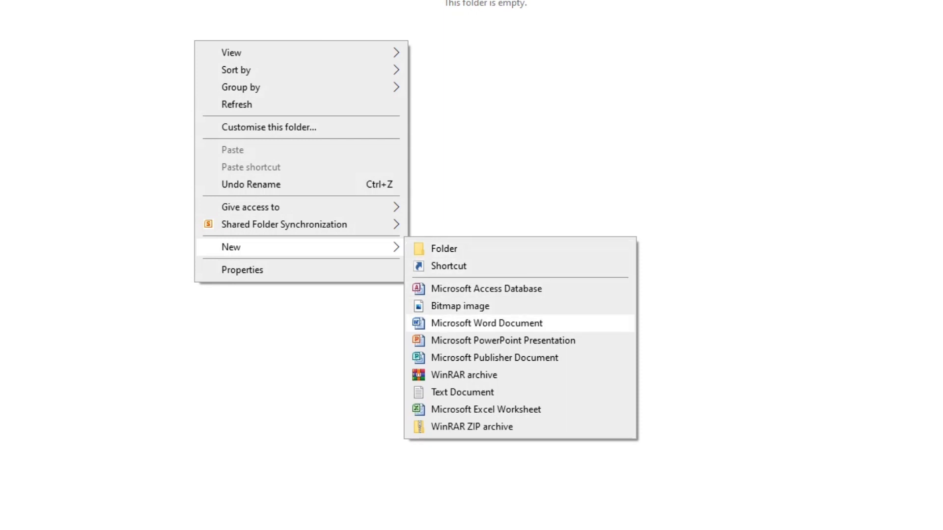
{"action": "key", "text": "Up"}
{"action": "key", "text": "Up"}
{"action": "key", "text": "Up"}
{"action": "key", "text": "Up"}
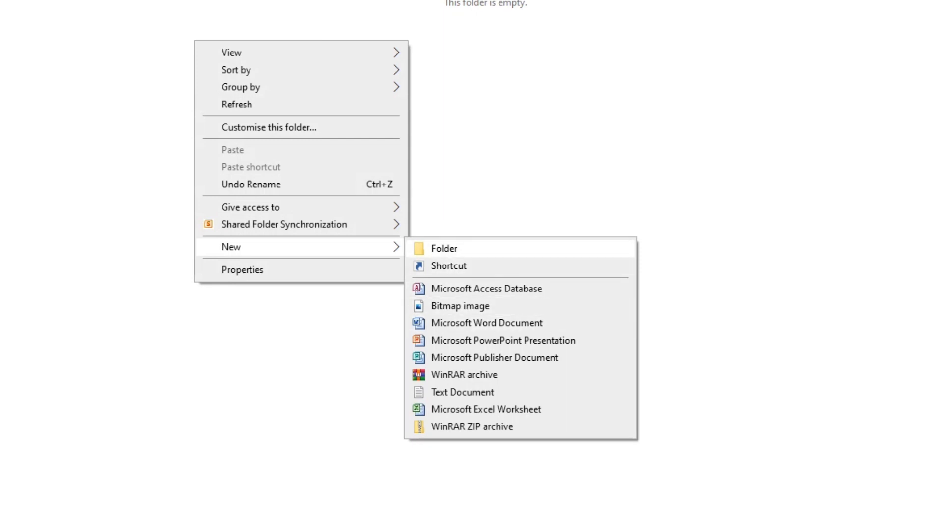
{"action": "key", "text": "Down"}
{"action": "key", "text": "Down"}
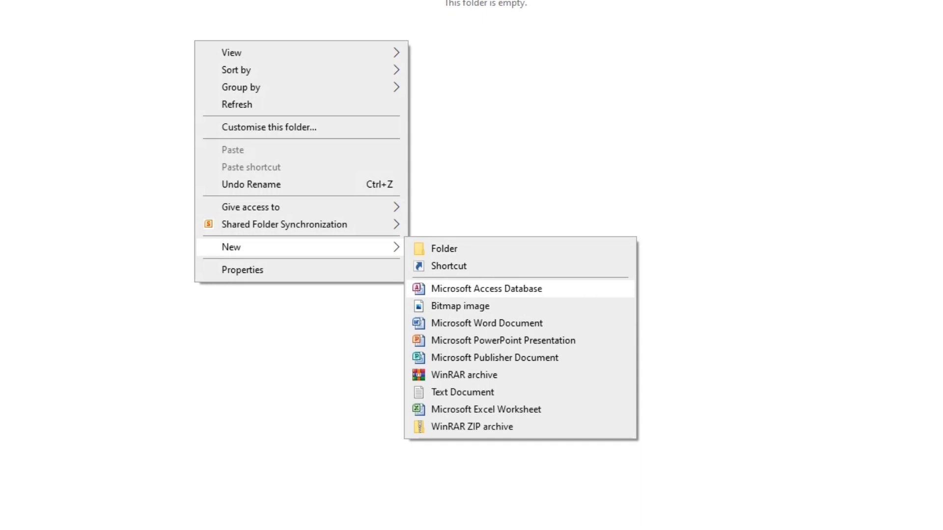
{"action": "key", "text": "Down"}
{"action": "key", "text": "Down"}
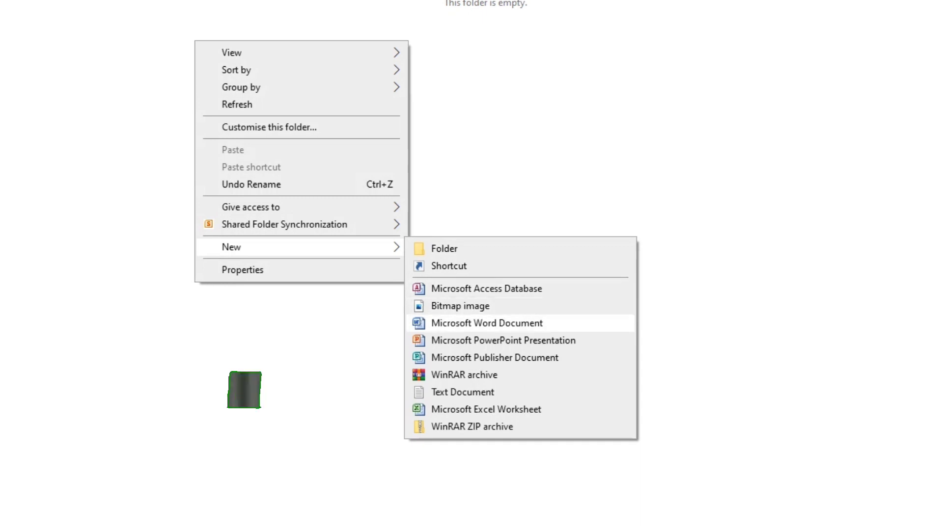
{"action": "key", "text": "Return"}
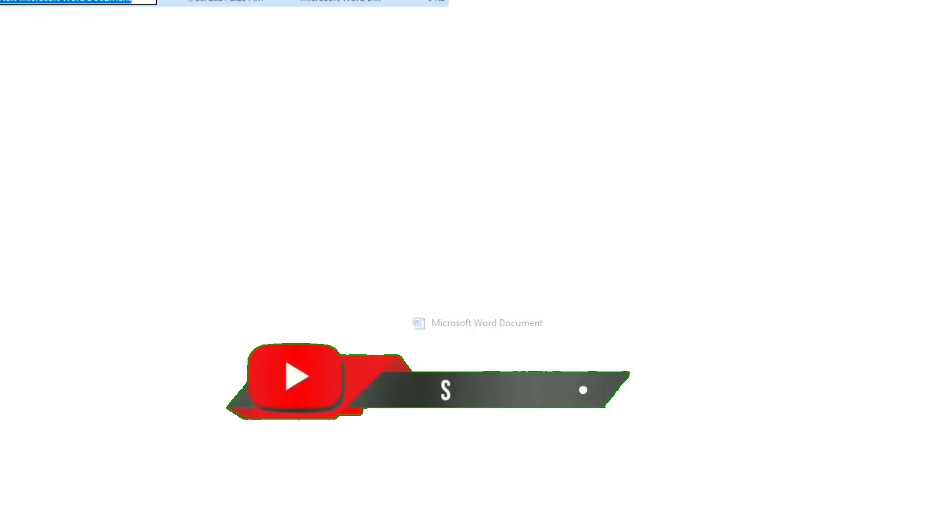
{"action": "key", "text": "Return"}
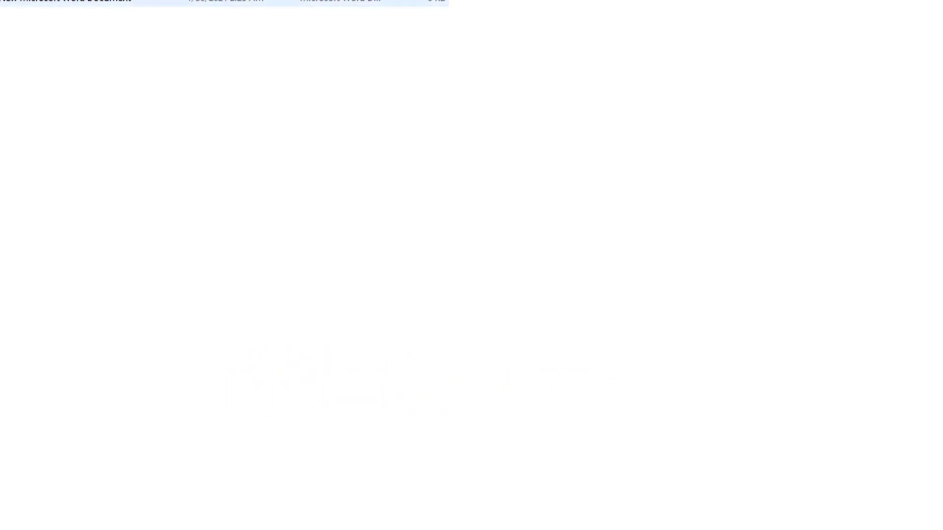
{"action": "left_click", "coordinate": [123, 2]}
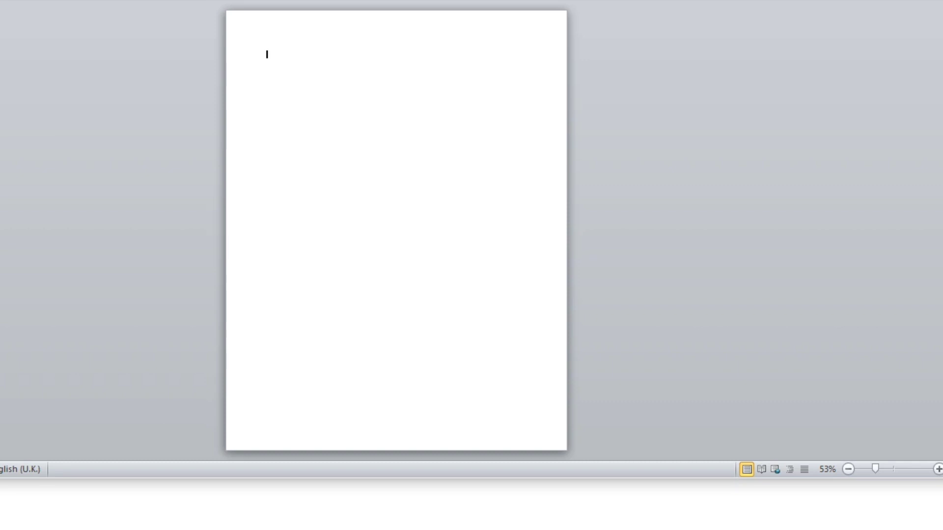
Enter the text "Assignemtn" on the first line of the document and copy that line.
{"action": "type", "text": "assignemtn"}
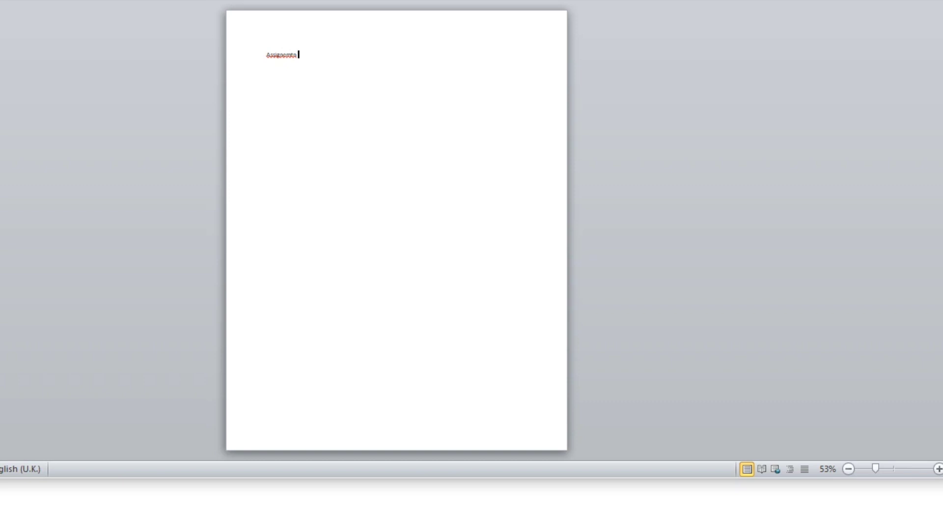
{"action": "key", "text": "shift+Home"}
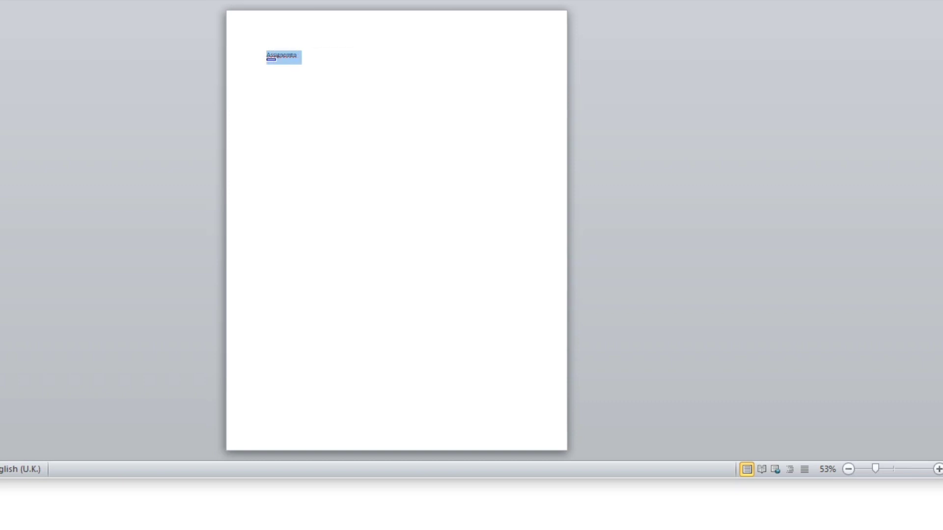
{"action": "key", "text": "shift+F10"}
{"action": "key", "text": "Down"}
{"action": "key", "text": "Down"}
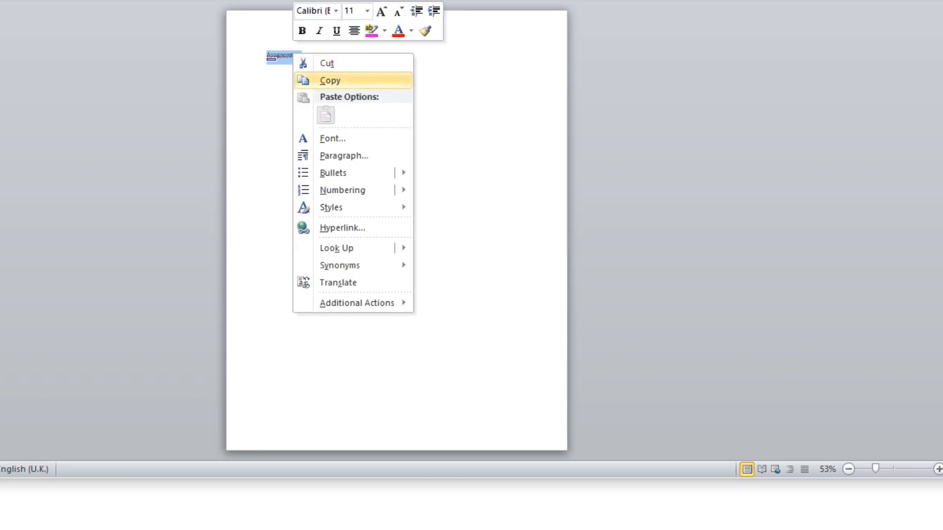
{"action": "key", "text": "Return"}
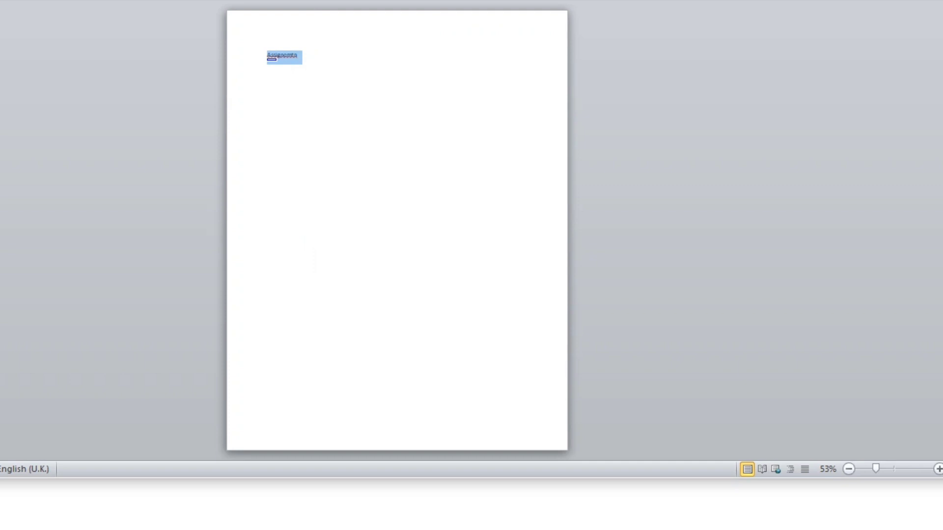
Switch from the new Word document to the open Document1.
{"action": "mouse_move", "coordinate": [283, 523]}
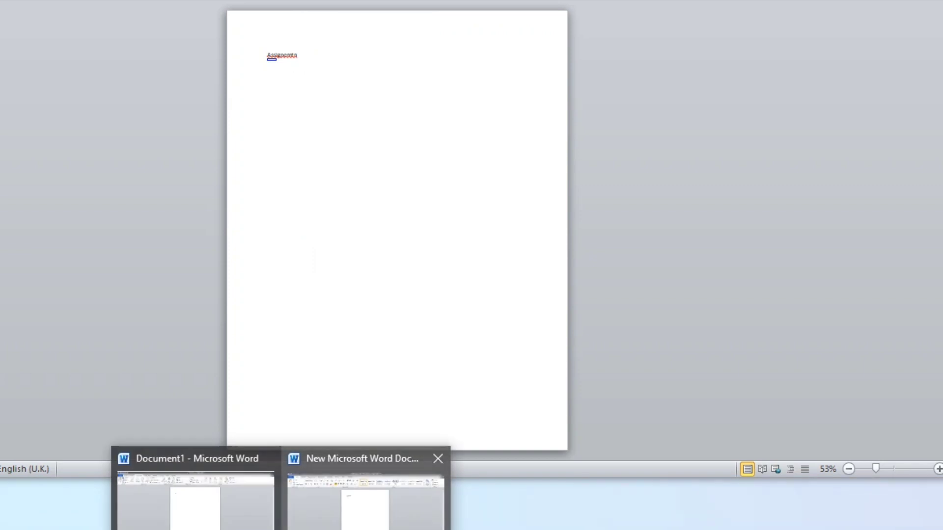
{"action": "left_click", "coordinate": [366, 505]}
{"action": "mouse_move", "coordinate": [283, 523]}
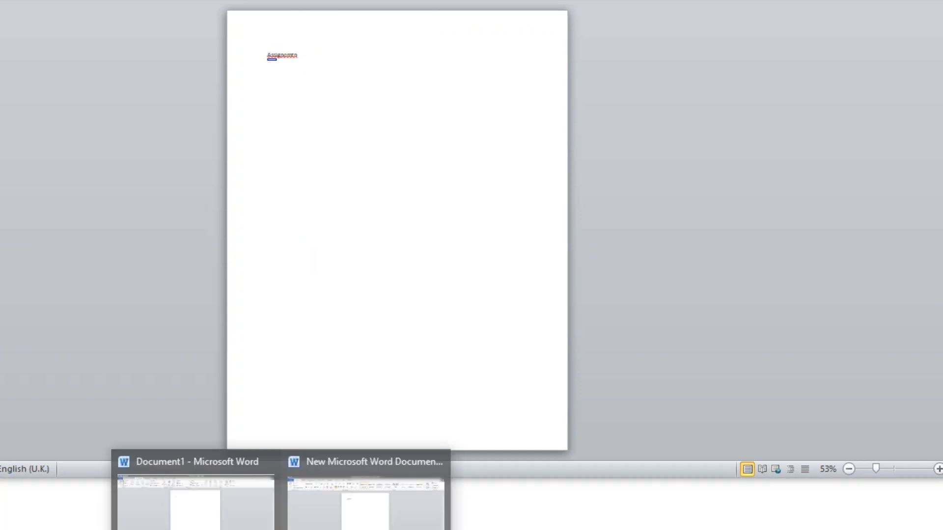
{"action": "left_click", "coordinate": [194, 496]}
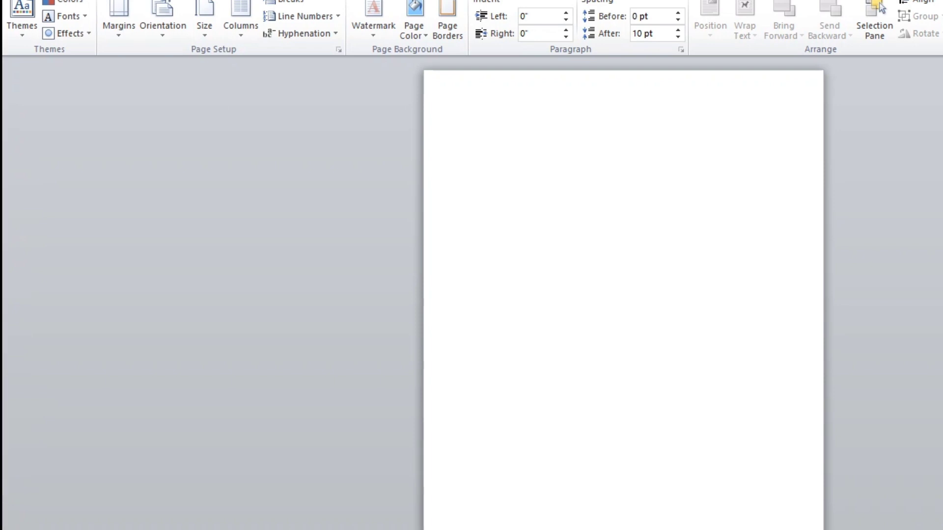
Insert a table with four columns and three rows at the beginning of the blank page.
{"action": "scroll", "coordinate": [881, 8], "scroll_direction": "up", "scroll_amount": 1}
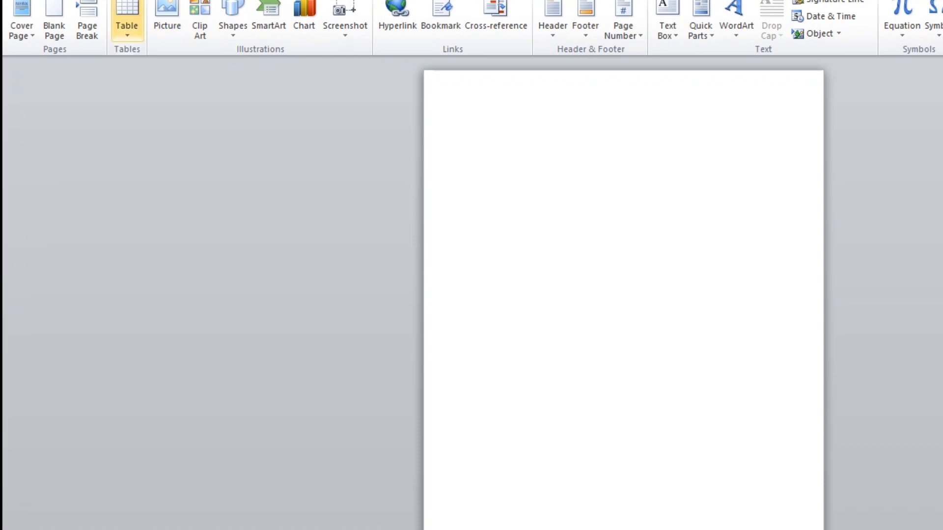
{"action": "left_click", "coordinate": [127, 22]}
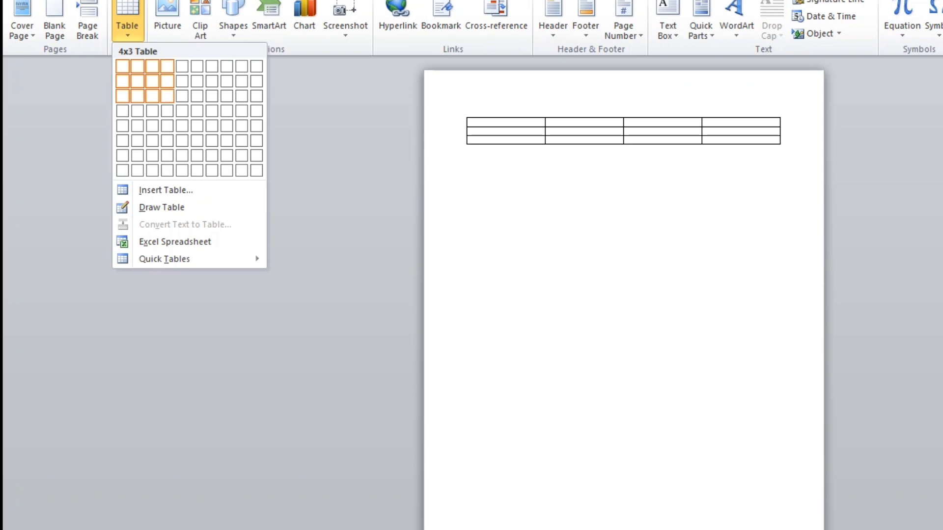
{"action": "left_click", "coordinate": [167, 95]}
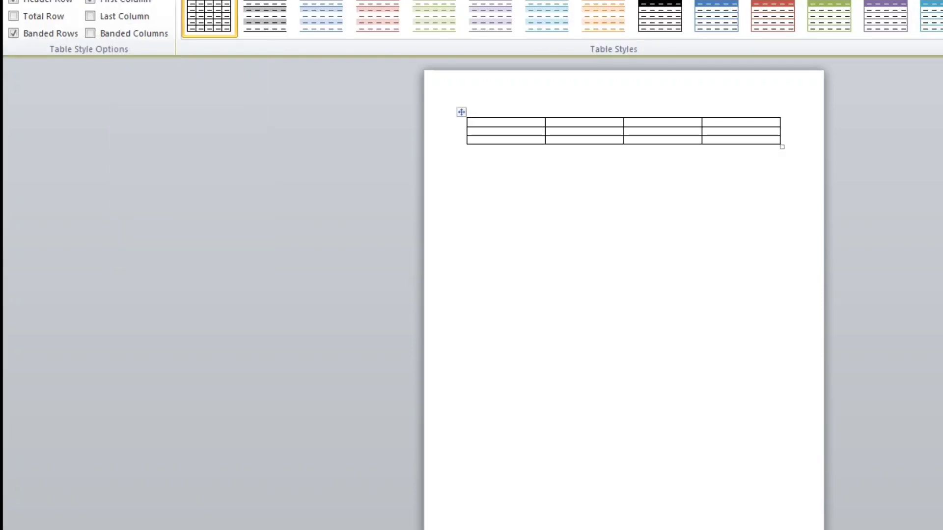
Enlarge the whole table from its lower-right corner, making it slightly wider and its rows about three times taller.
{"action": "left_click", "coordinate": [472, 150]}
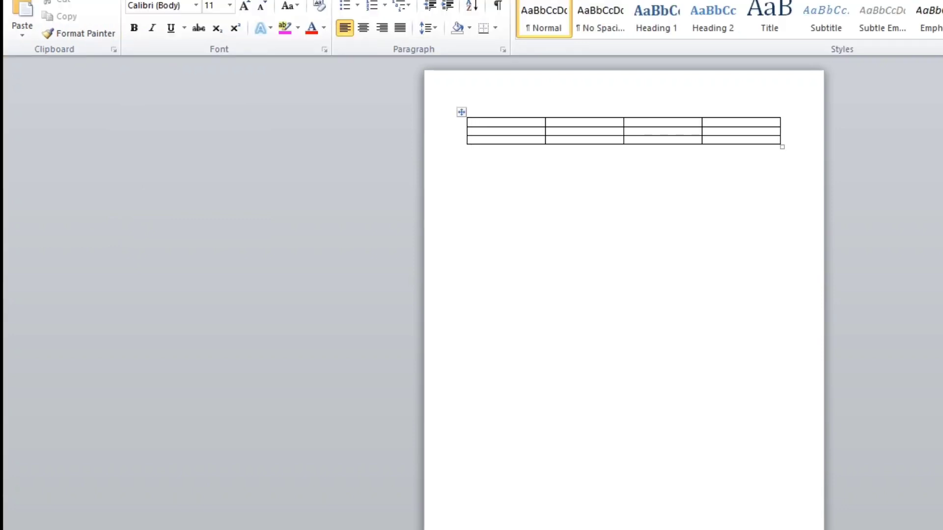
{"action": "left_click_drag", "start_coordinate": [491, 122], "coordinate": [589, 122]}
{"action": "left_click_drag", "start_coordinate": [781, 146], "coordinate": [792, 205]}
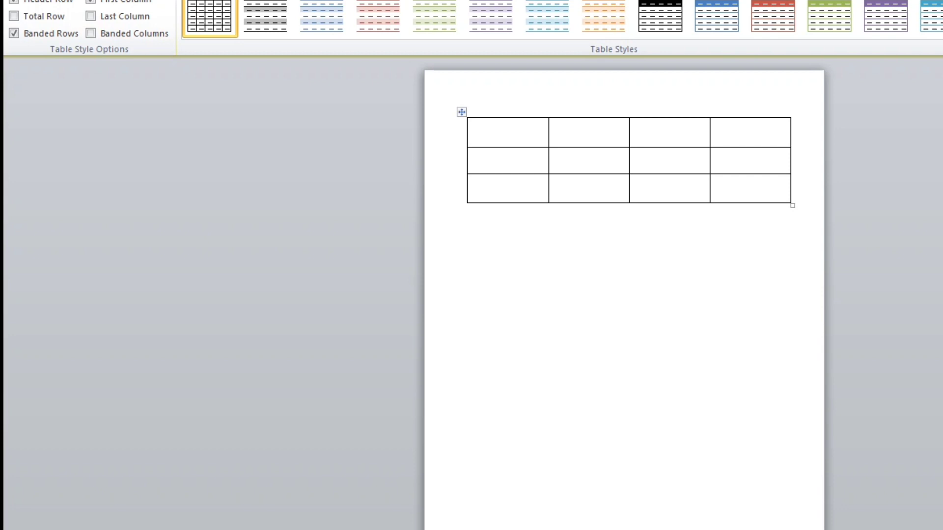
Delete the table's entire second column.
{"action": "right_click", "coordinate": [555, 129]}
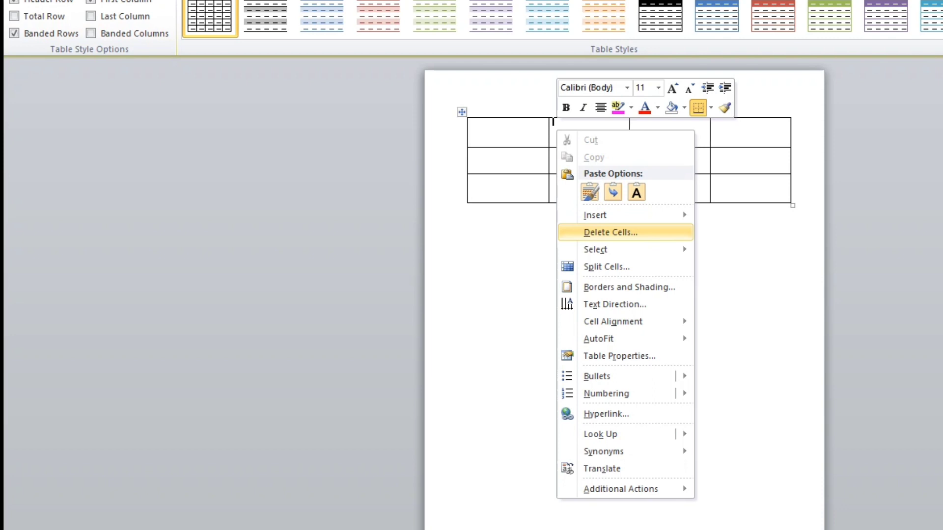
{"action": "key", "text": "Return"}
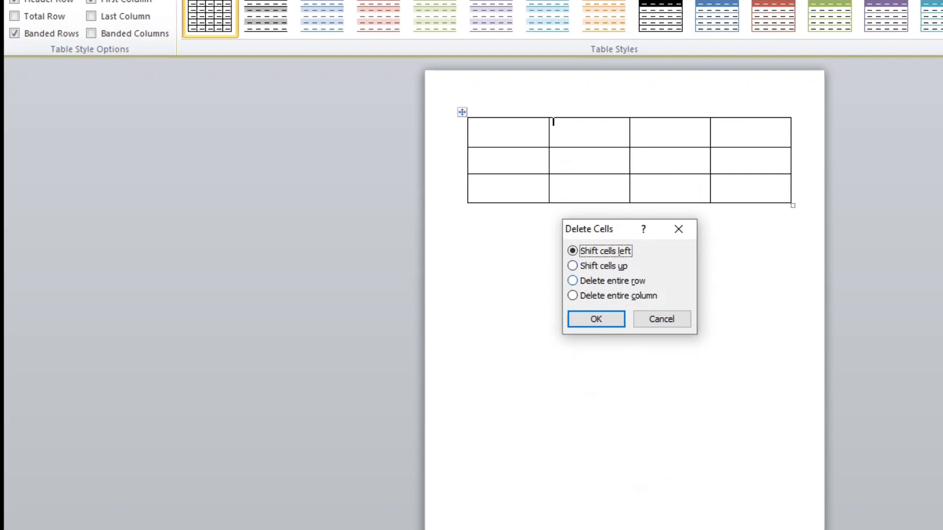
{"action": "left_click", "coordinate": [572, 295]}
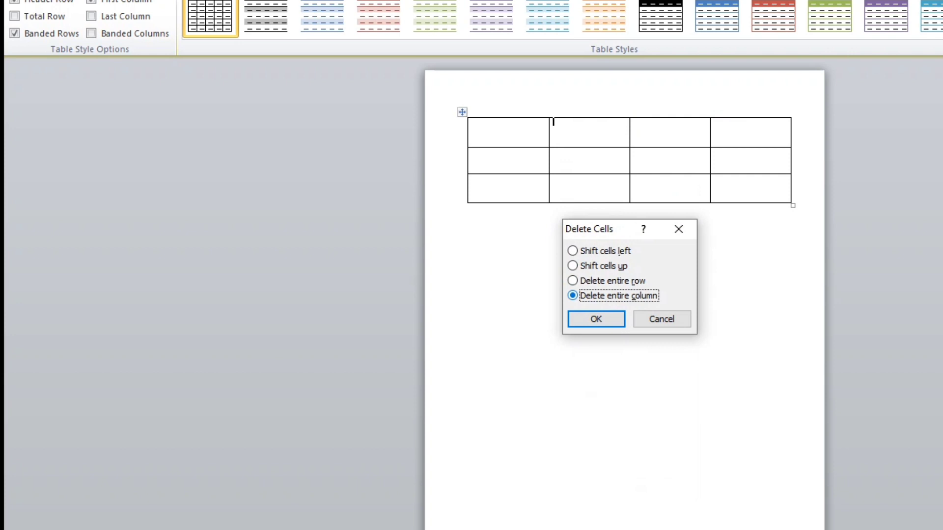
{"action": "key", "text": "Return"}
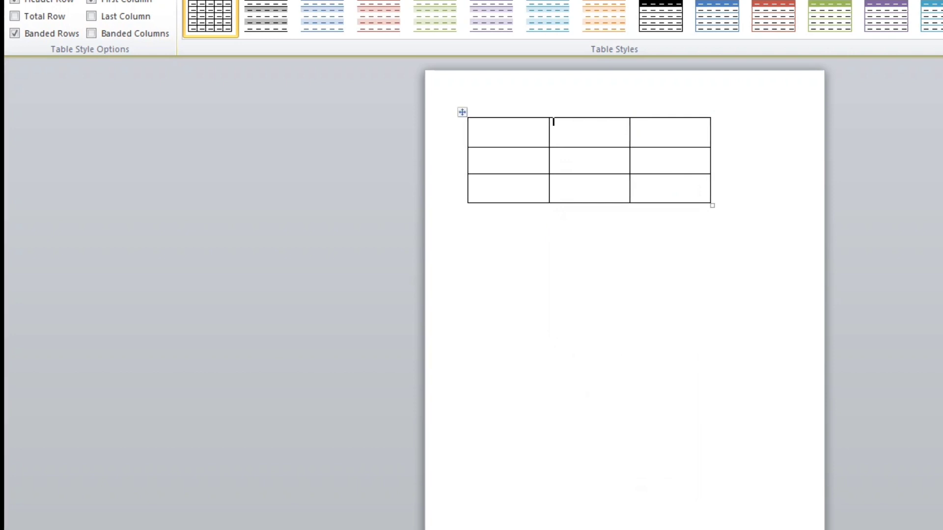
{"action": "key", "text": "shift+F10"}
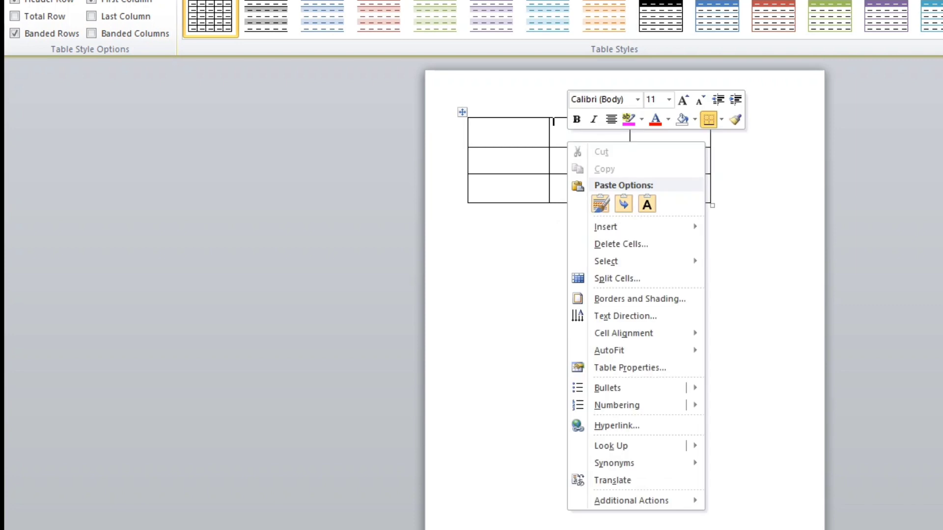
{"action": "key", "text": "Escape"}
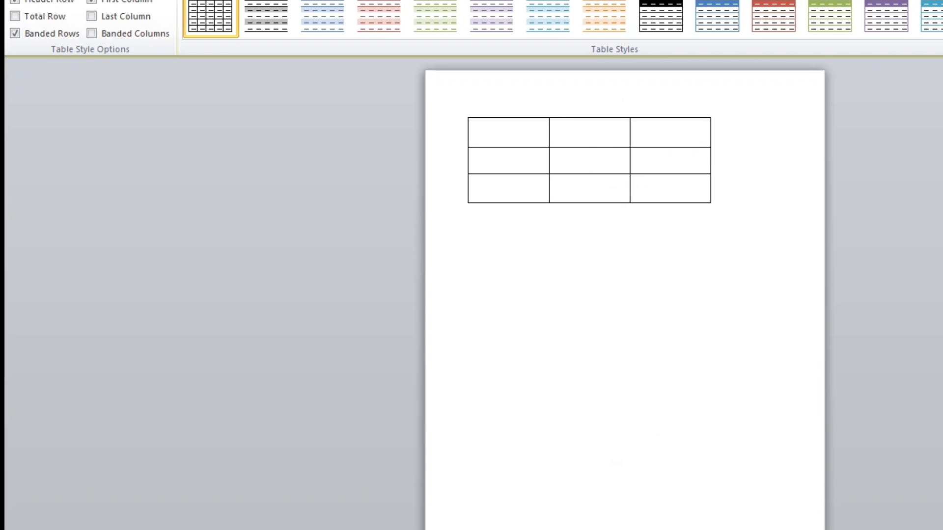
{"action": "left_click", "coordinate": [634, 177]}
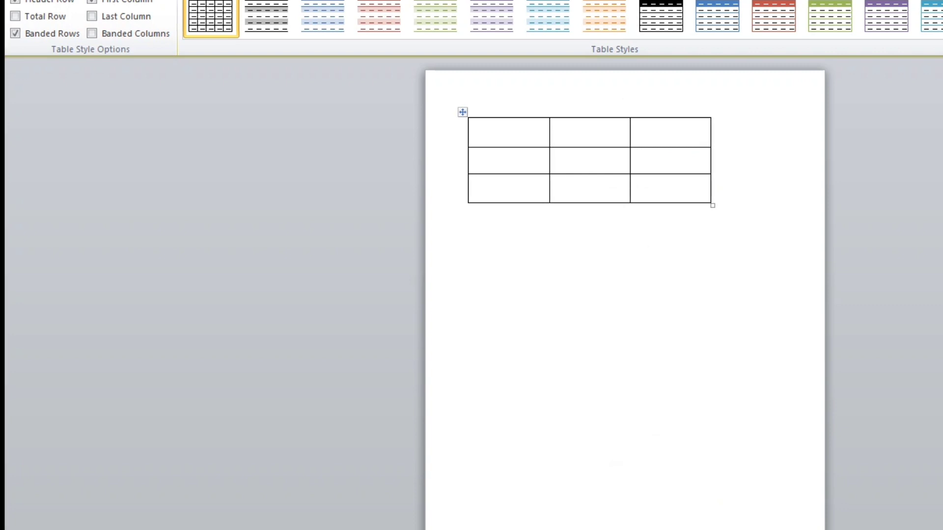
{"action": "key", "text": "Tab"}
{"action": "key", "text": "Tab"}
{"action": "key", "text": "Tab"}
{"action": "key", "text": "Tab"}
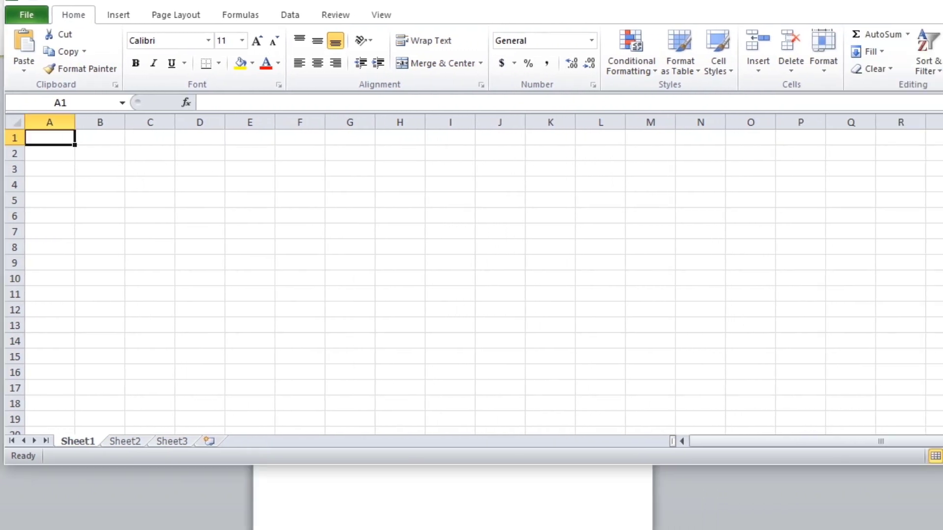
Enter 12, 12 and 124 in cells A1 to C1 of Sheet1 in the blank Excel workbook.
{"action": "type", "text": "12"}
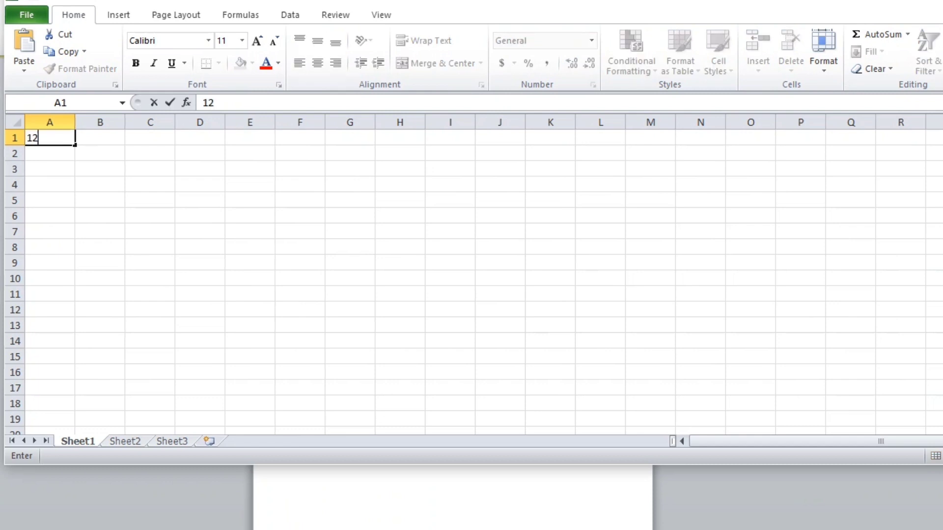
{"action": "key", "text": "Tab"}
{"action": "type", "text": "12"}
{"action": "key", "text": "Tab"}
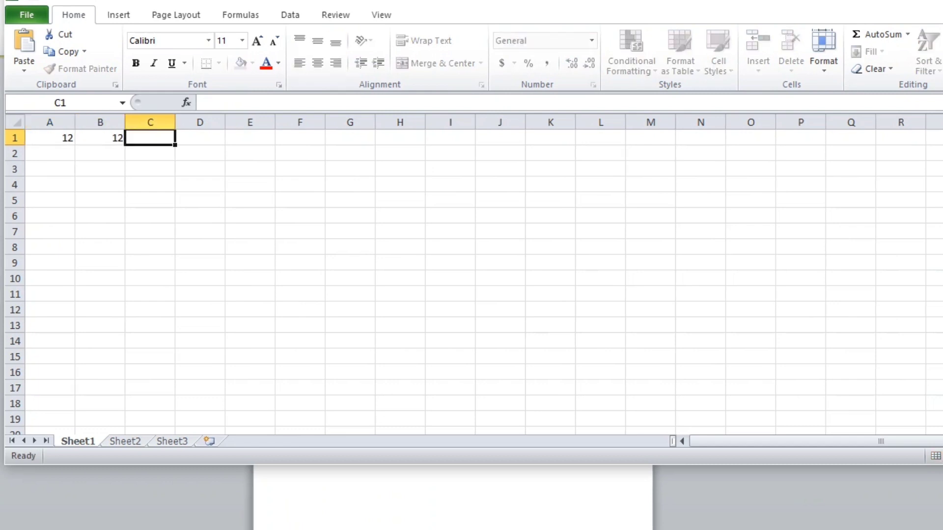
{"action": "type", "text": "124"}
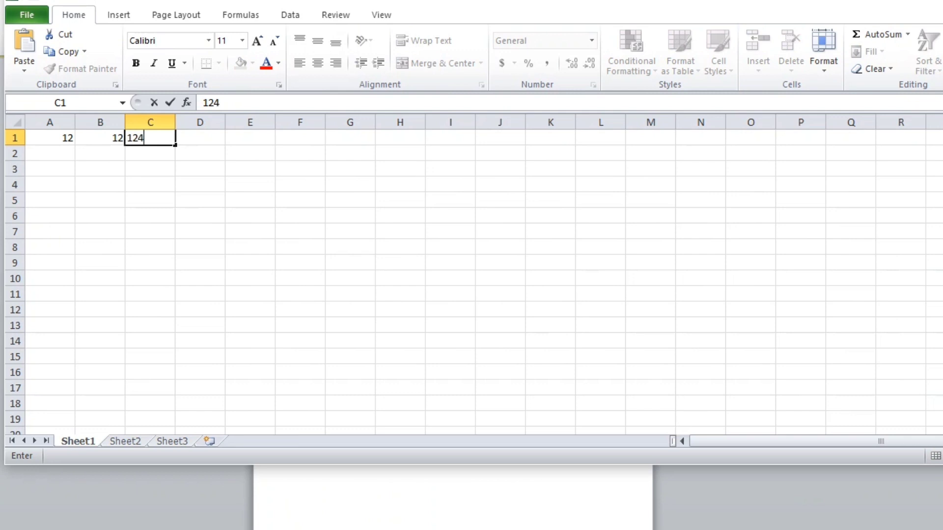
{"action": "key", "text": "Return"}
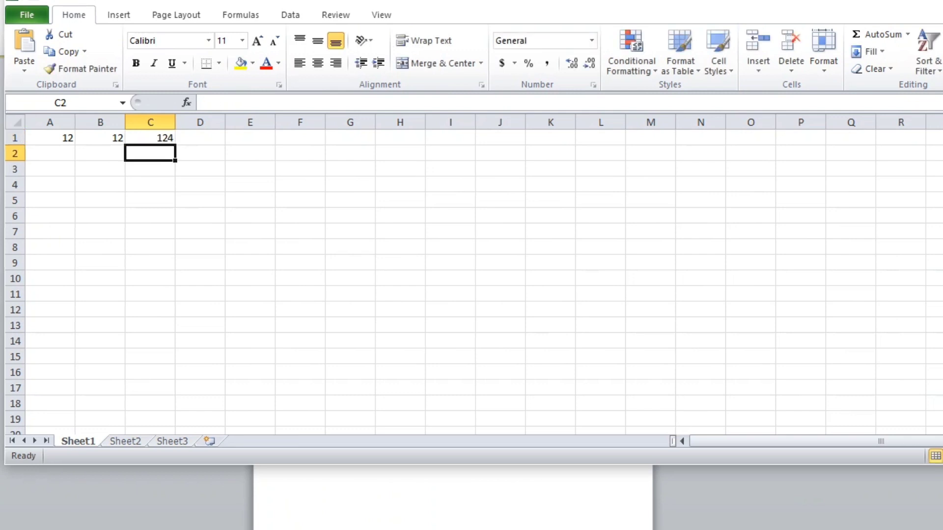
Fill the second row with 12 in A2, 21 in B2 and 21 in C2.
{"action": "type", "text": "21"}
{"action": "left_click", "coordinate": [100, 153]}
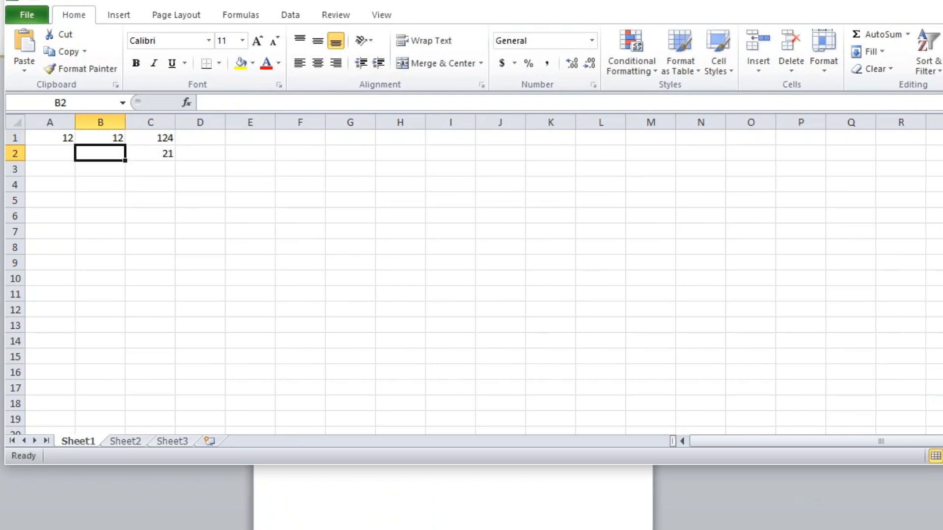
{"action": "type", "text": "21"}
{"action": "left_click", "coordinate": [50, 153]}
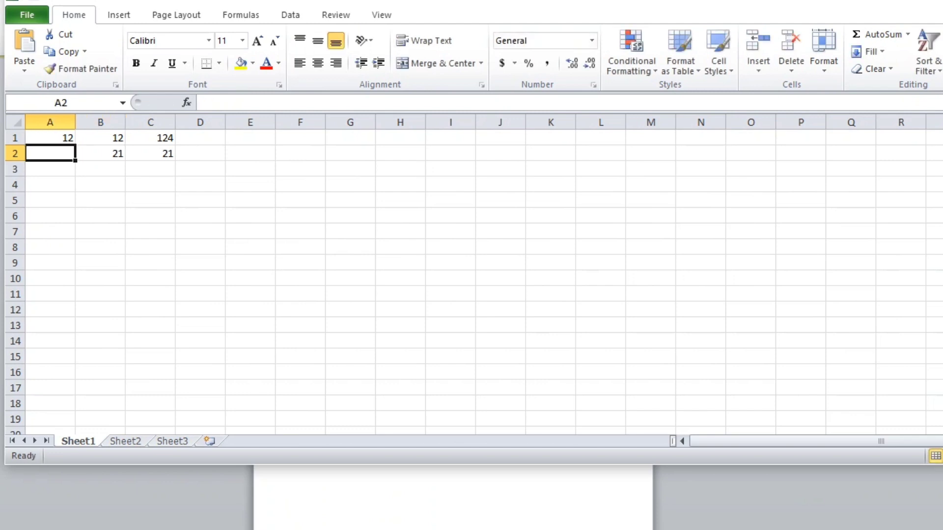
{"action": "type", "text": "12"}
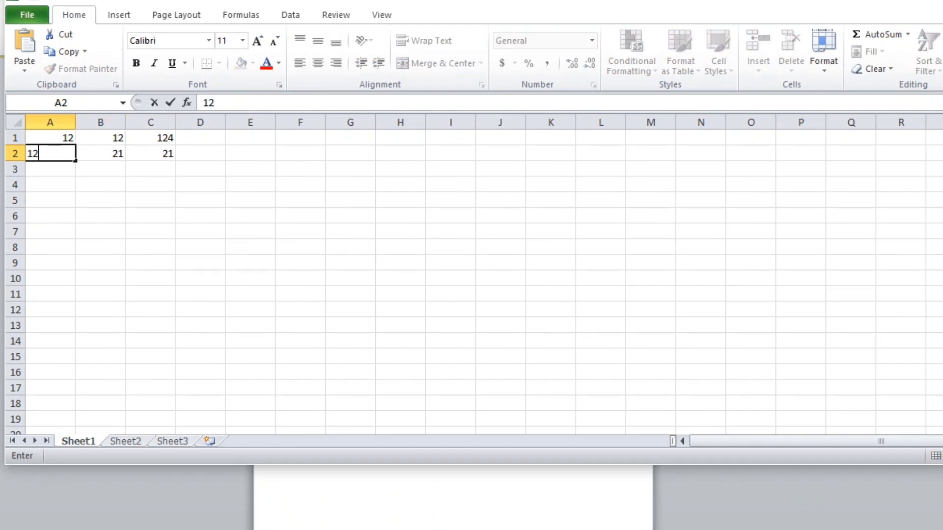
{"action": "left_click", "coordinate": [200, 168]}
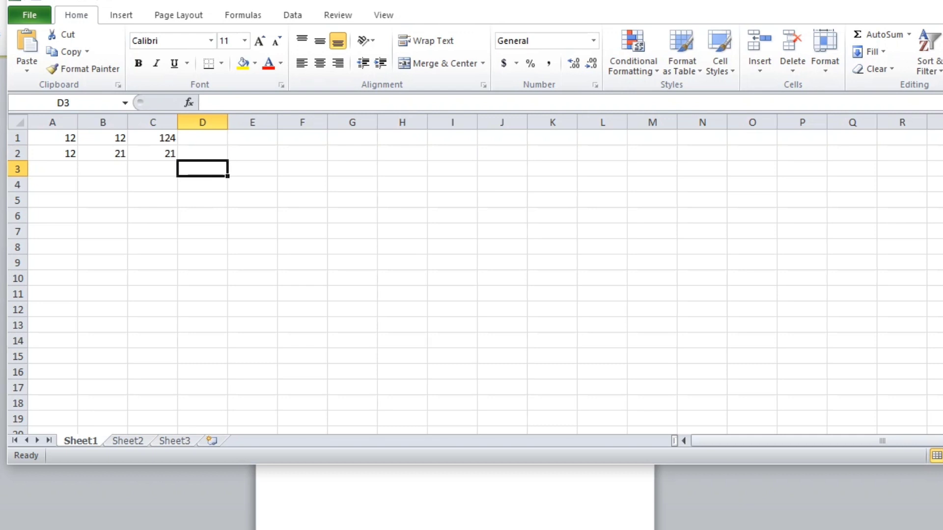
Switch to Gmail and start a new message addressed to the first suggested contact beginning with "j".
{"action": "left_click", "coordinate": [315, 516]}
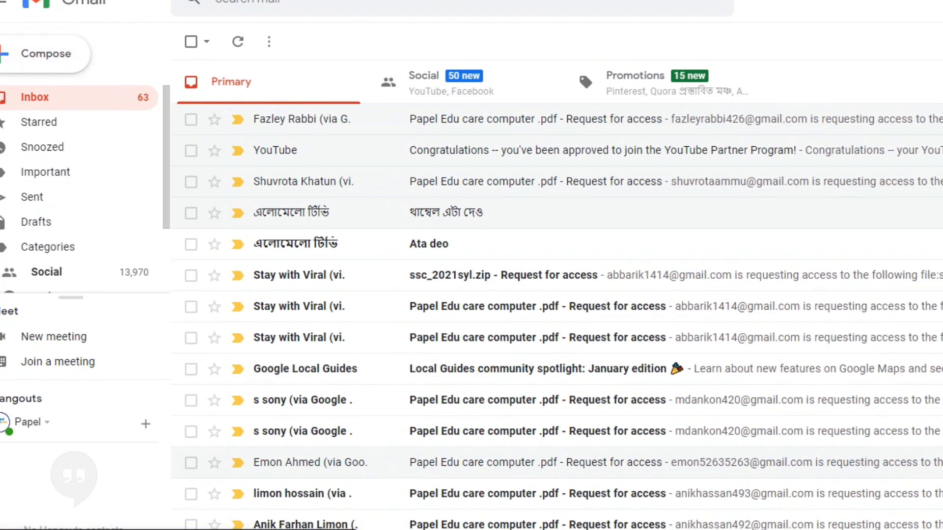
{"action": "key", "text": "c"}
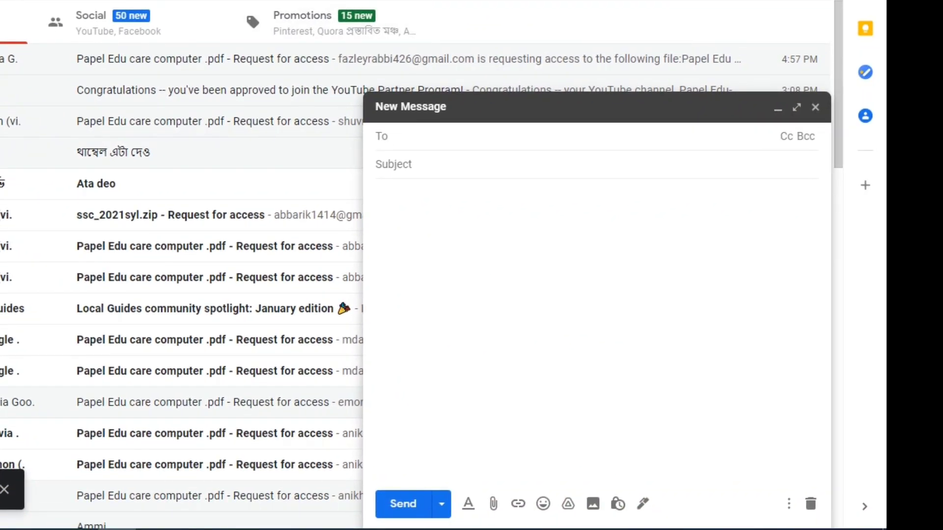
{"action": "type", "text": "j"}
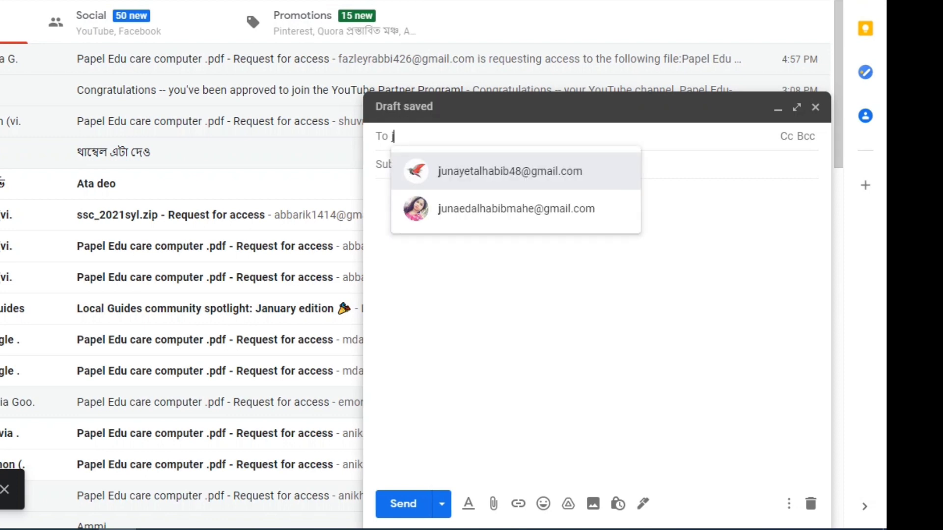
{"action": "key", "text": "Return"}
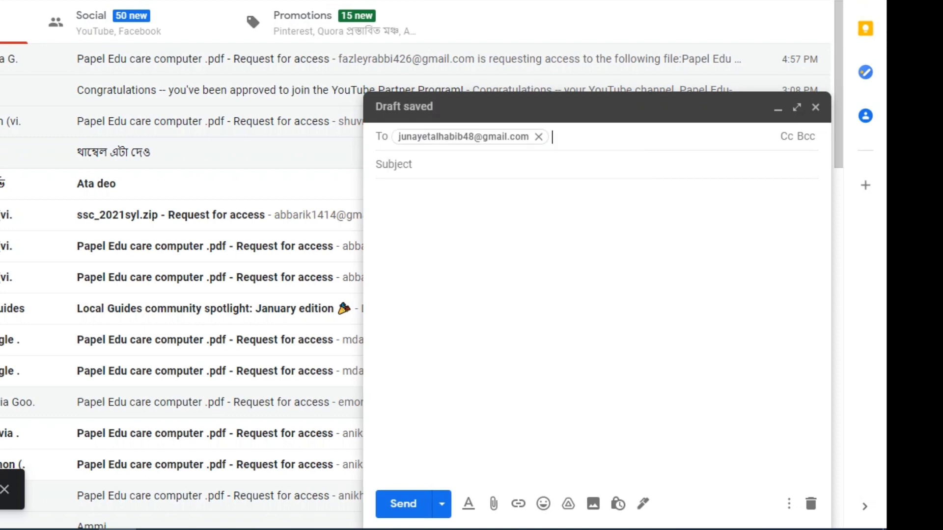
Enter "Assignment" as the message's subject, correcting its misspelling with the spelling suggestion.
{"action": "key", "text": "Tab"}
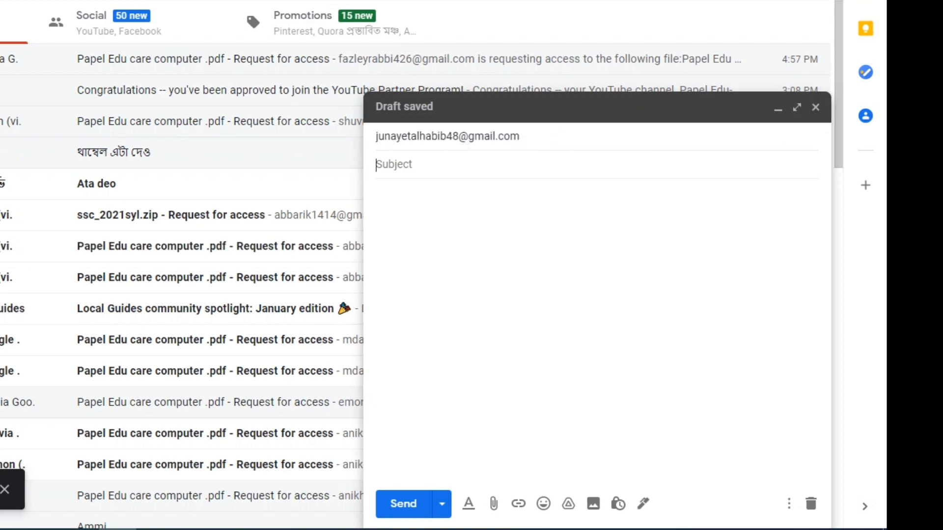
{"action": "type", "text": "Ass"}
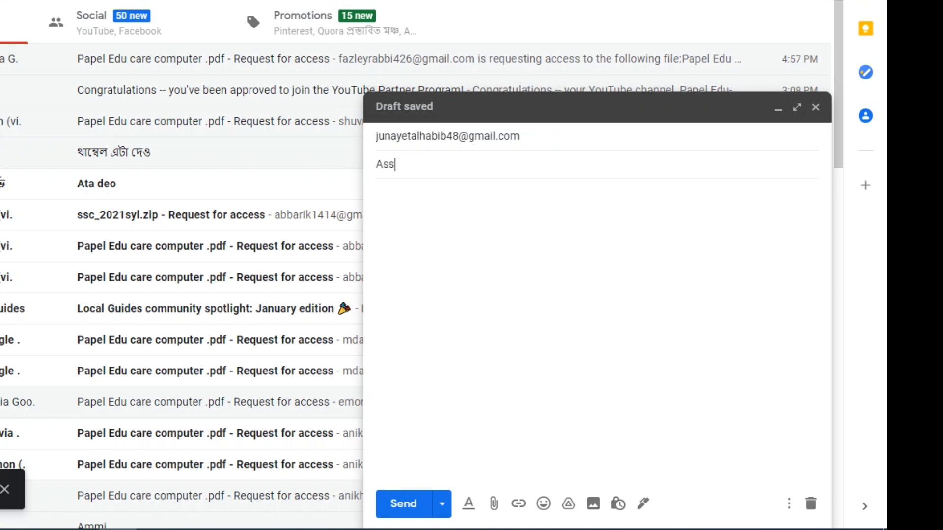
{"action": "type", "text": "ignemtn"}
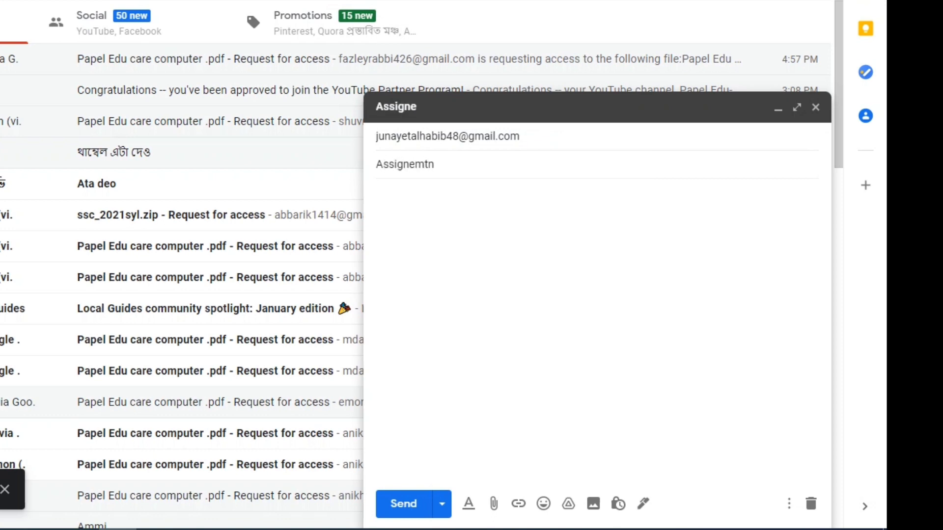
{"action": "key", "text": "BackSpace"}
{"action": "key", "text": "BackSpace"}
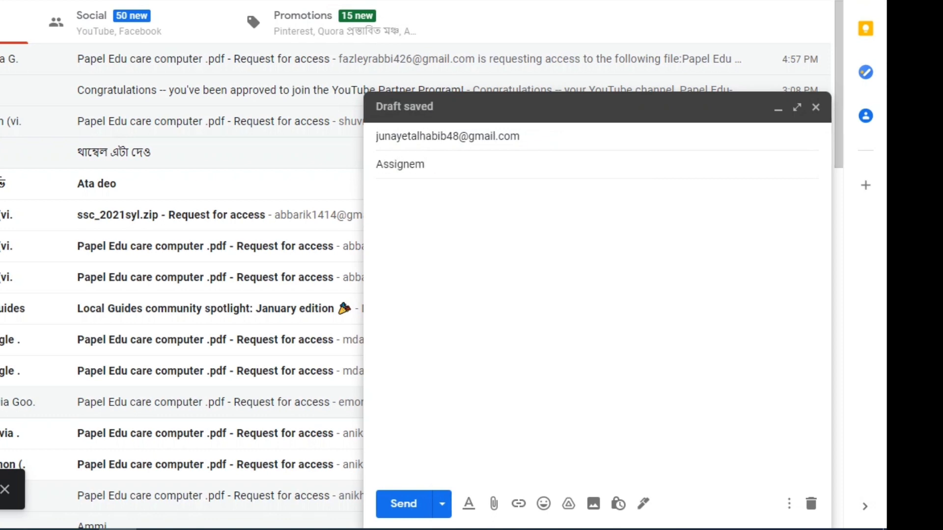
{"action": "type", "text": "ent"}
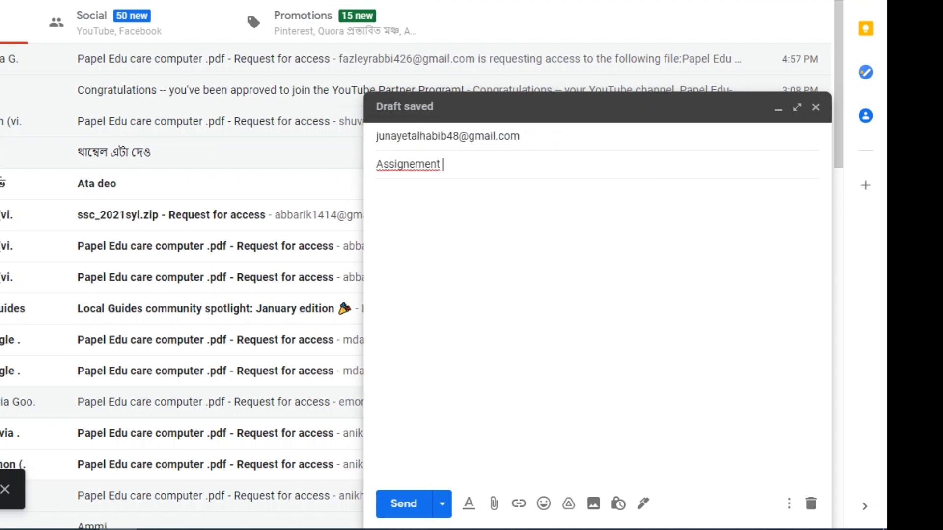
{"action": "right_click", "coordinate": [404, 165]}
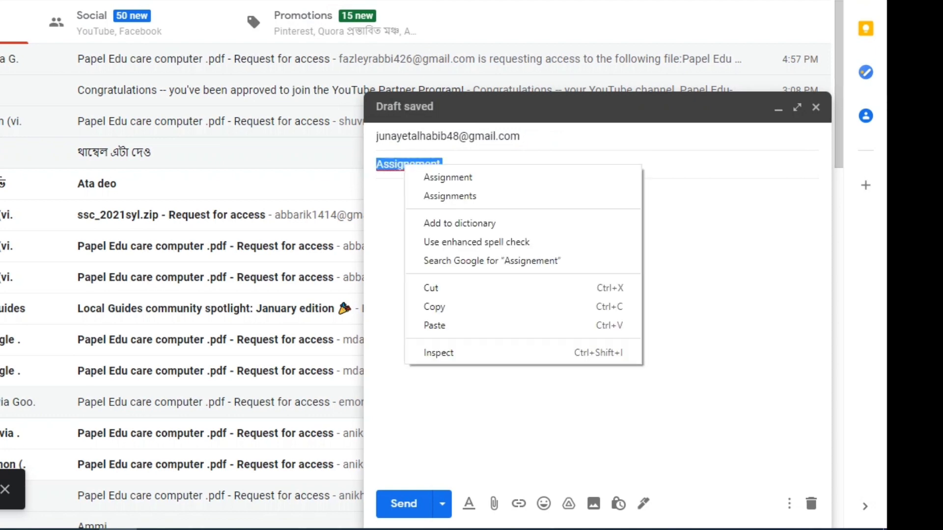
{"action": "left_click", "coordinate": [448, 177]}
Write "Sir, please see the attached file" as the message body.
{"action": "key", "text": "Tab"}
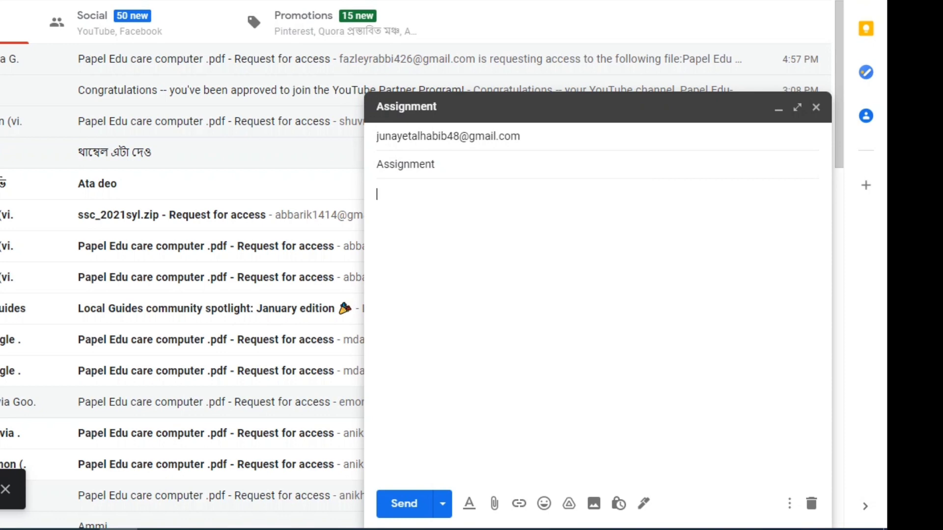
{"action": "type", "text": "S"}
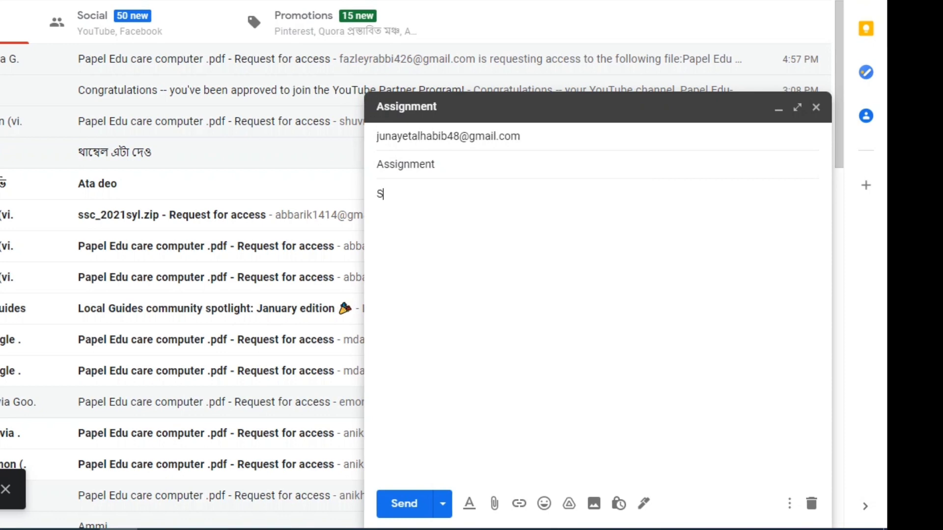
{"action": "type", "text": "ir, pl"}
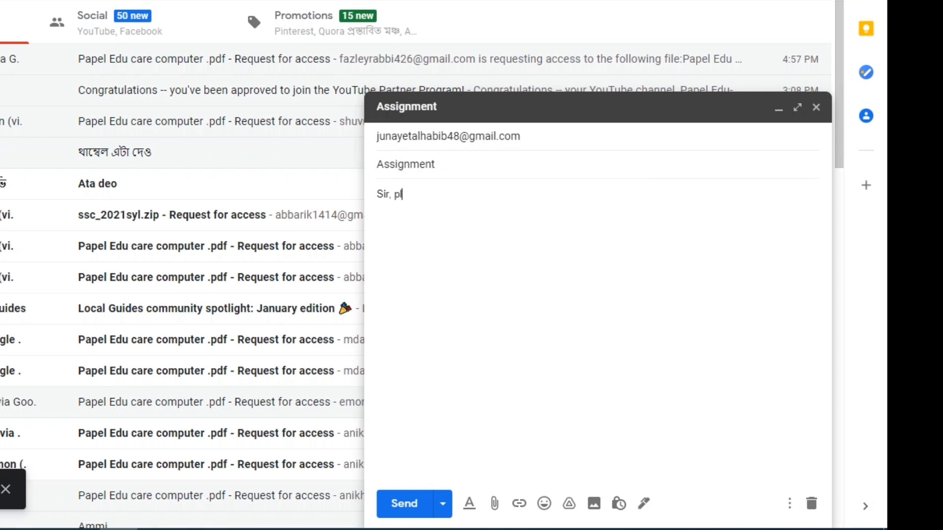
{"action": "type", "text": "ease se"}
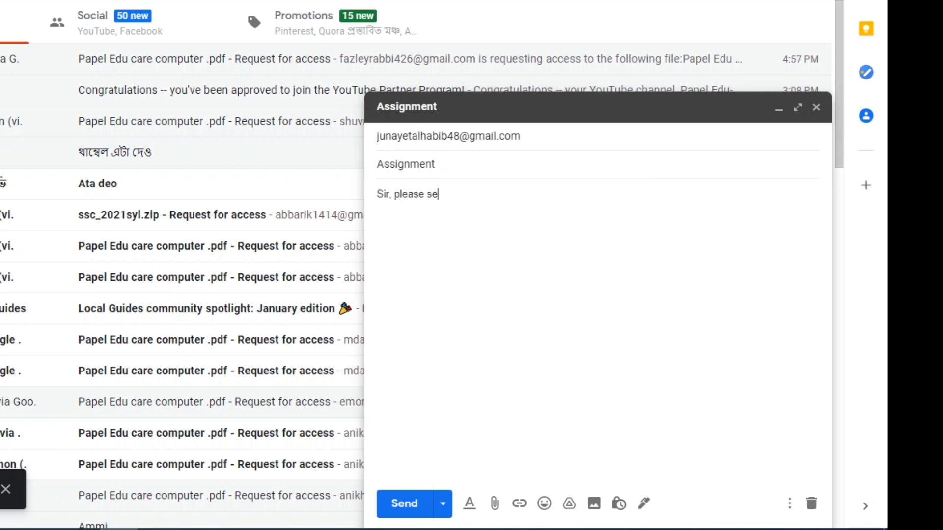
{"action": "type", "text": "e the att"}
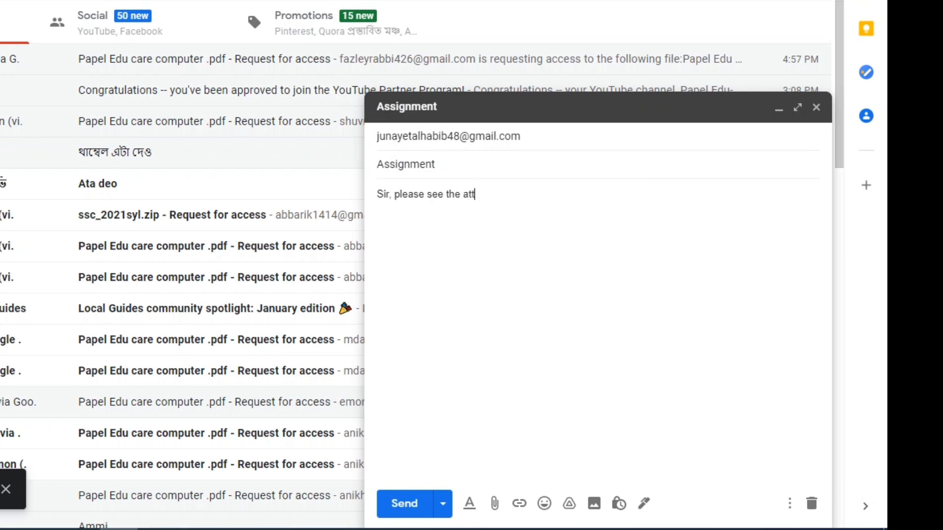
{"action": "type", "text": "ached fi"}
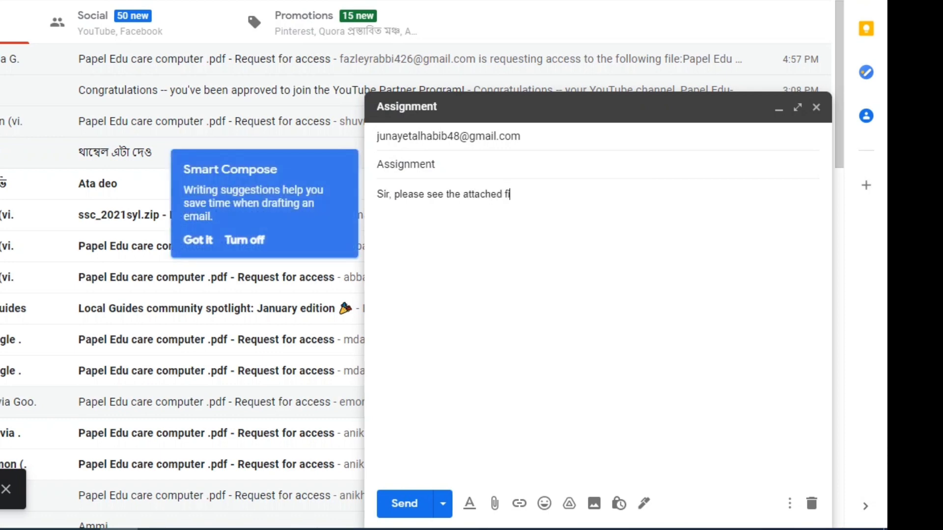
{"action": "type", "text": "le"}
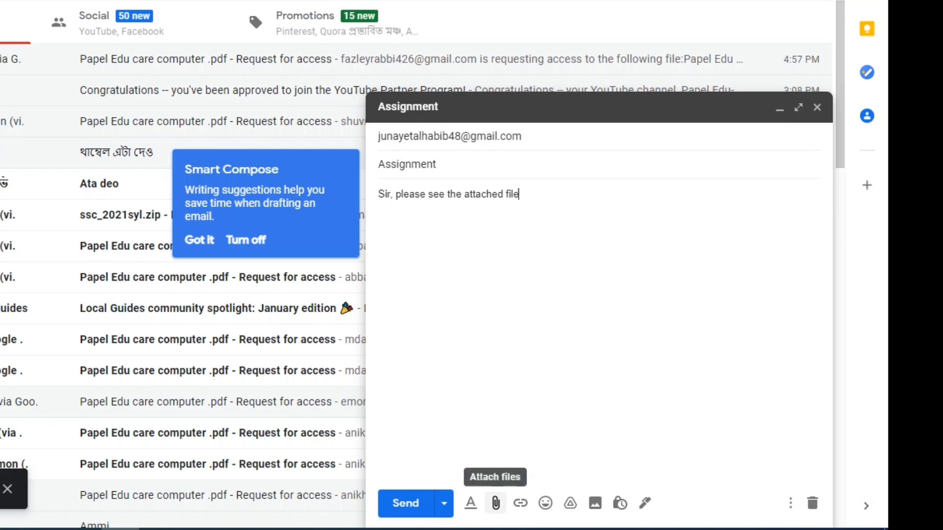
Try to attach the file New Microsoft Word Document to the message.
{"action": "left_click", "coordinate": [496, 503]}
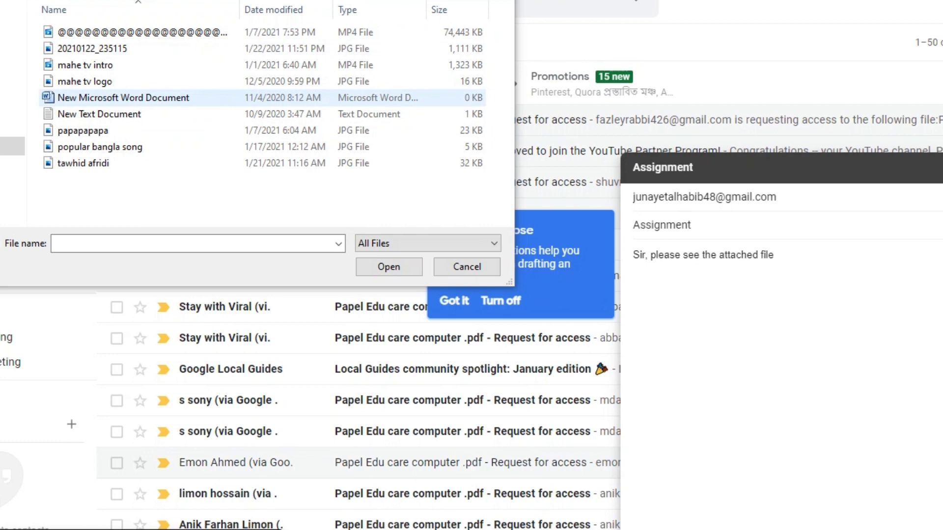
{"action": "double_click", "coordinate": [123, 97]}
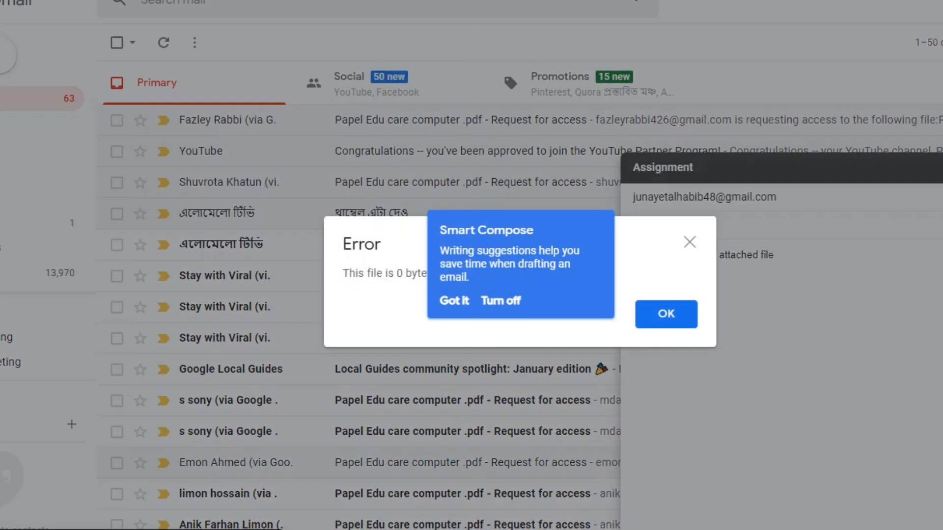
{"action": "left_click", "coordinate": [665, 313]}
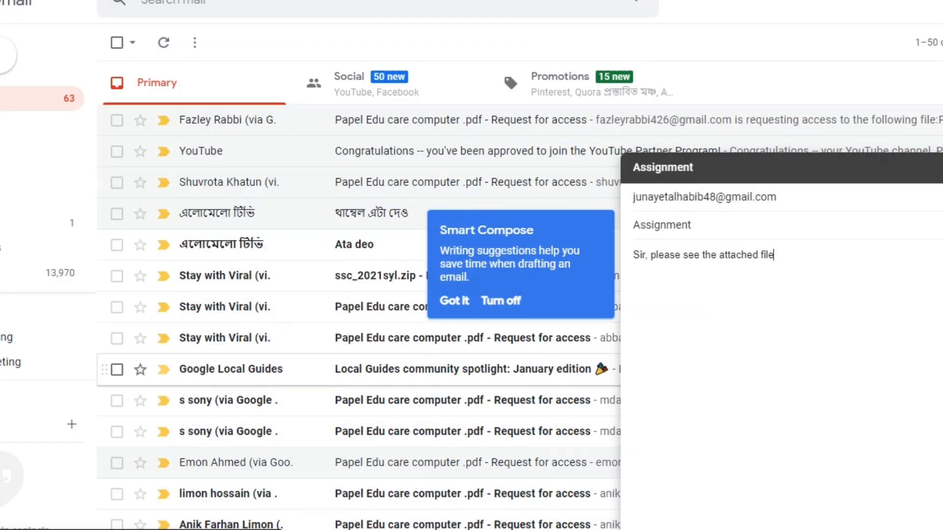
Attach the PowerPoint file "3rd assignment" from another folder and send the message.
{"action": "left_click", "coordinate": [750, 529]}
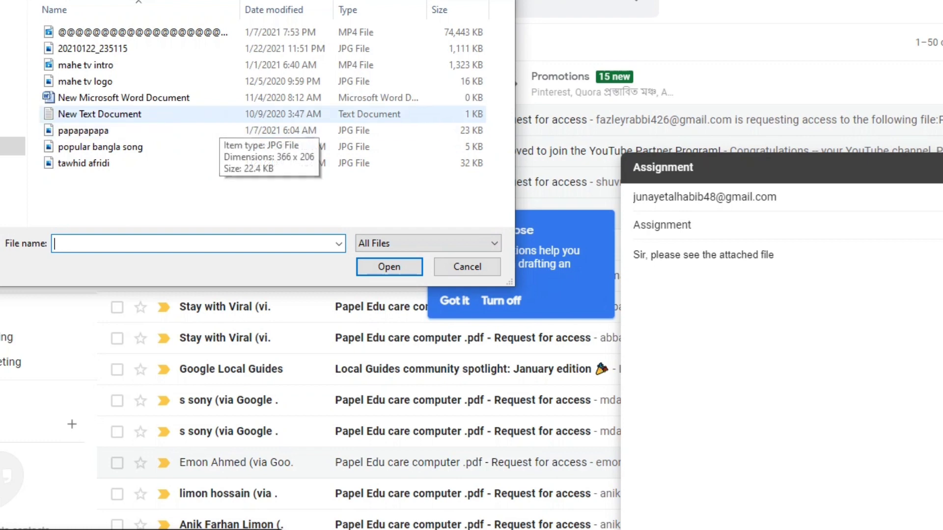
{"action": "left_click", "coordinate": [12, 77]}
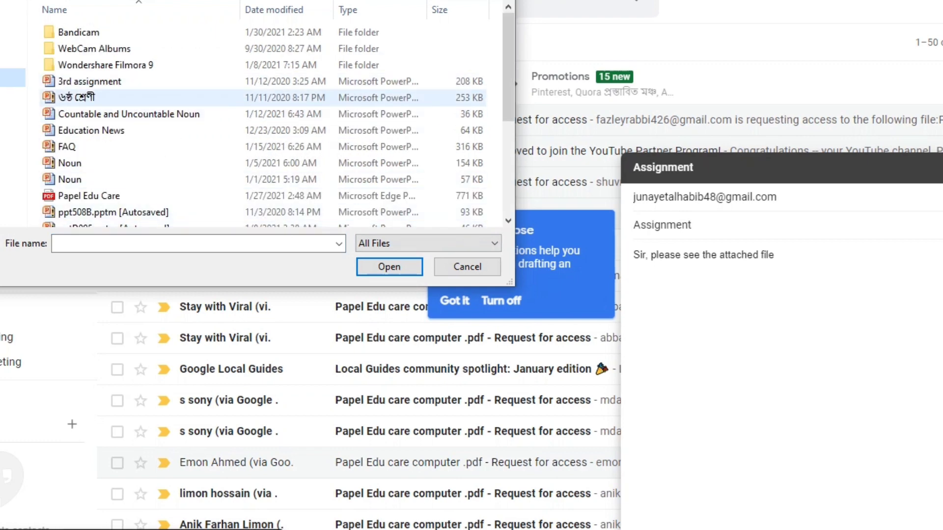
{"action": "double_click", "coordinate": [90, 81]}
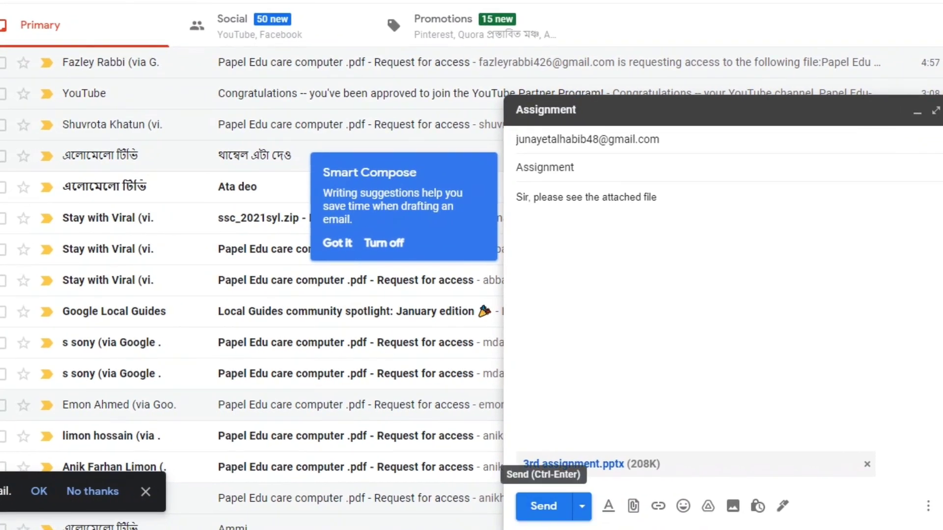
{"action": "left_click", "coordinate": [542, 505]}
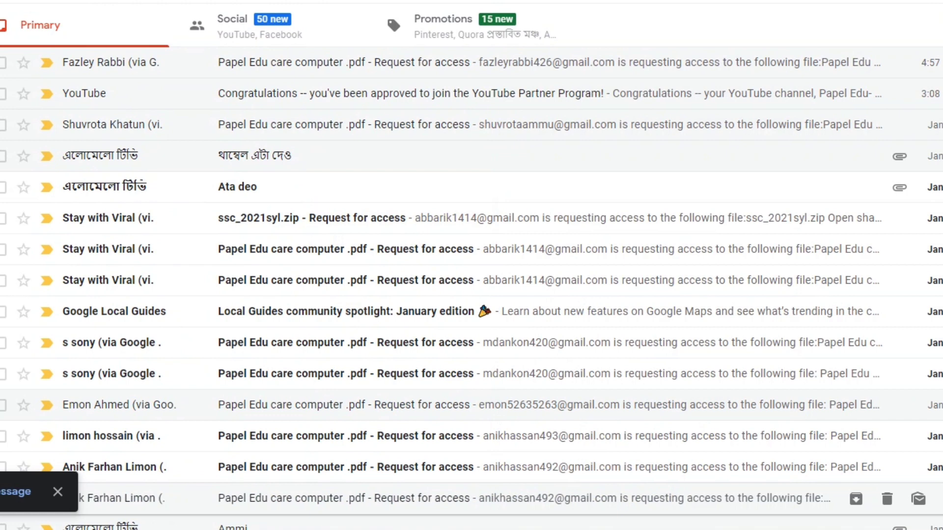